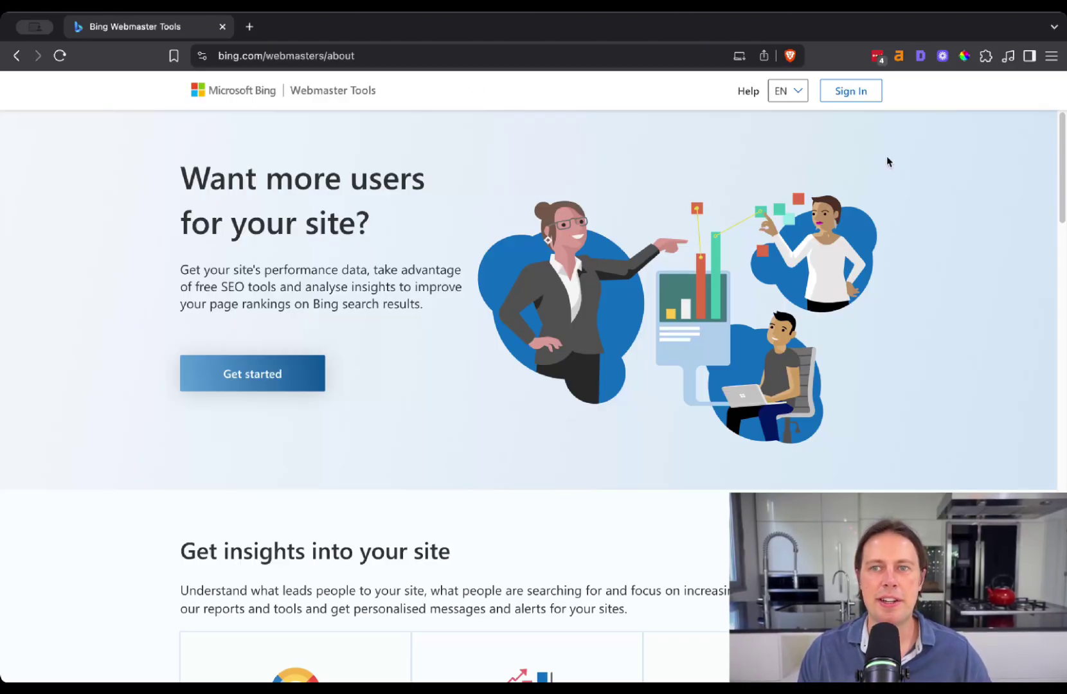
Step: Sign in to Bing Webmaster Tools with the first listed Google account
{"action": "left_click", "coordinate": [859, 92]}
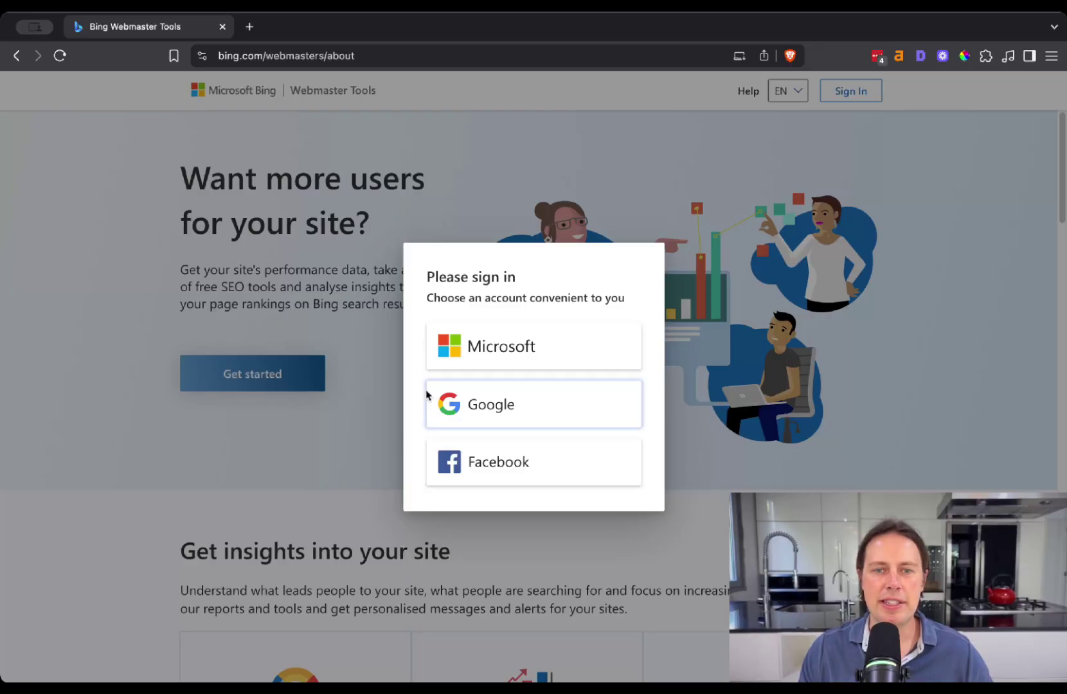
{"action": "left_click", "coordinate": [503, 414]}
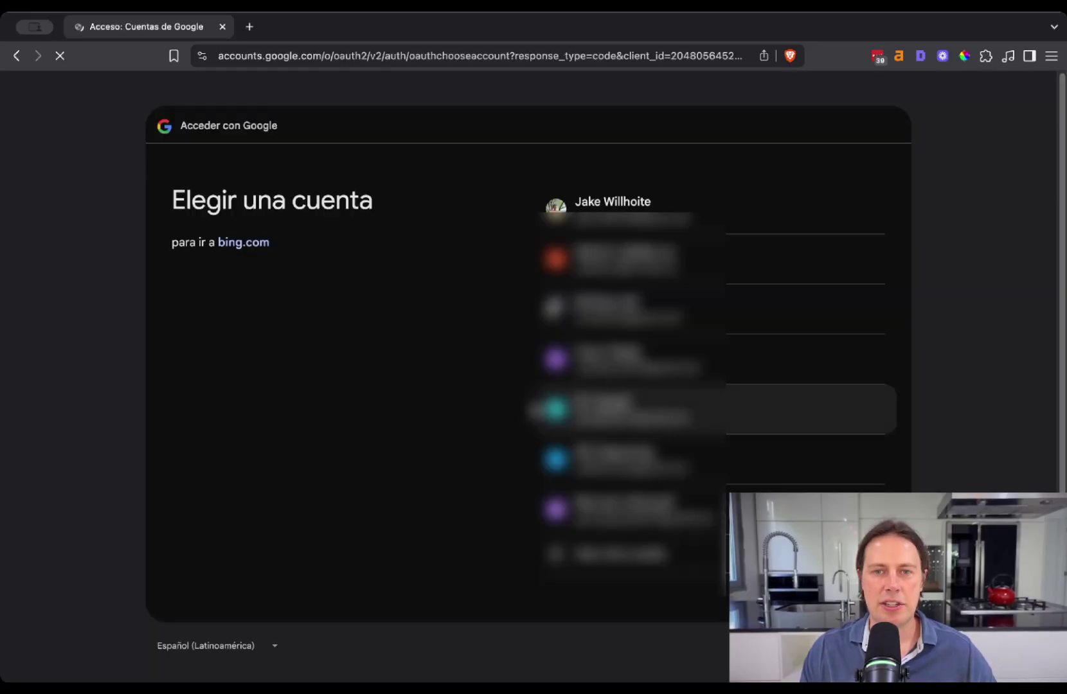
{"action": "left_click", "coordinate": [671, 210]}
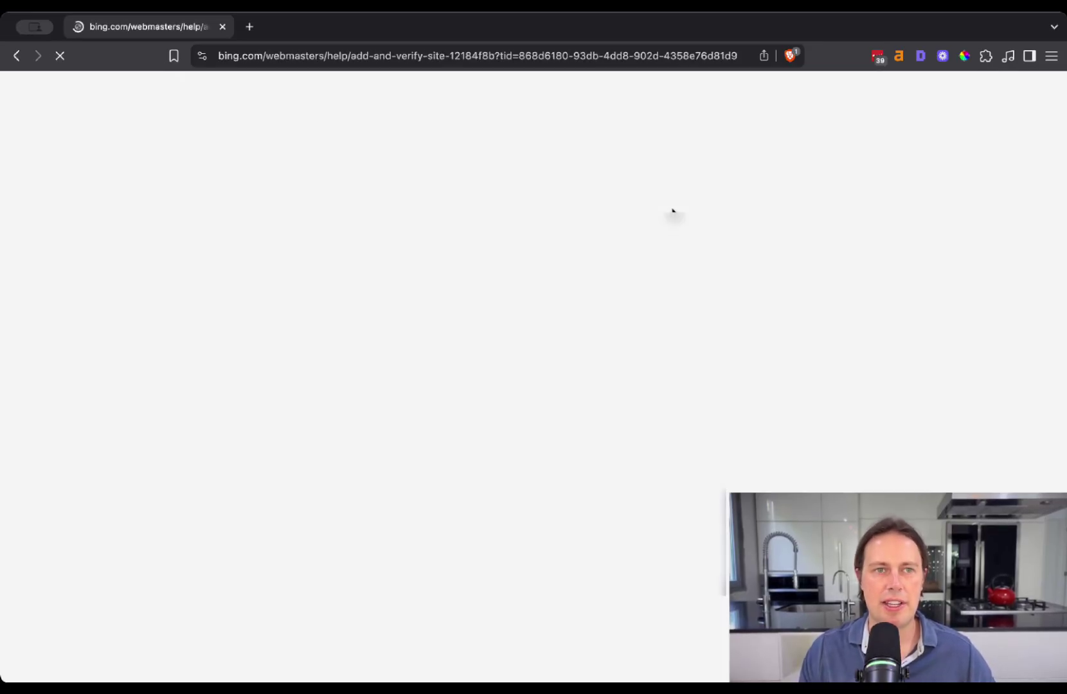
Step: Examine the help article's methods for adding a site and verifying its ownership
{"action": "scroll", "coordinate": [522, 280], "scroll_direction": "down", "scroll_amount": 2}
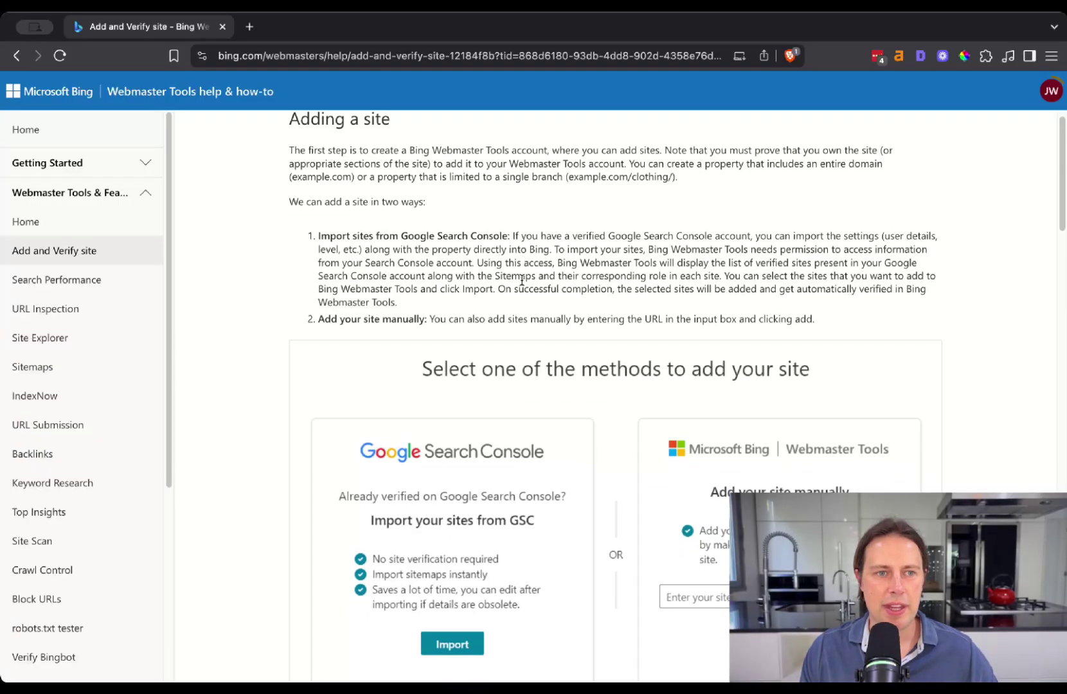
{"action": "scroll", "coordinate": [521, 280], "scroll_direction": "down", "scroll_amount": 2}
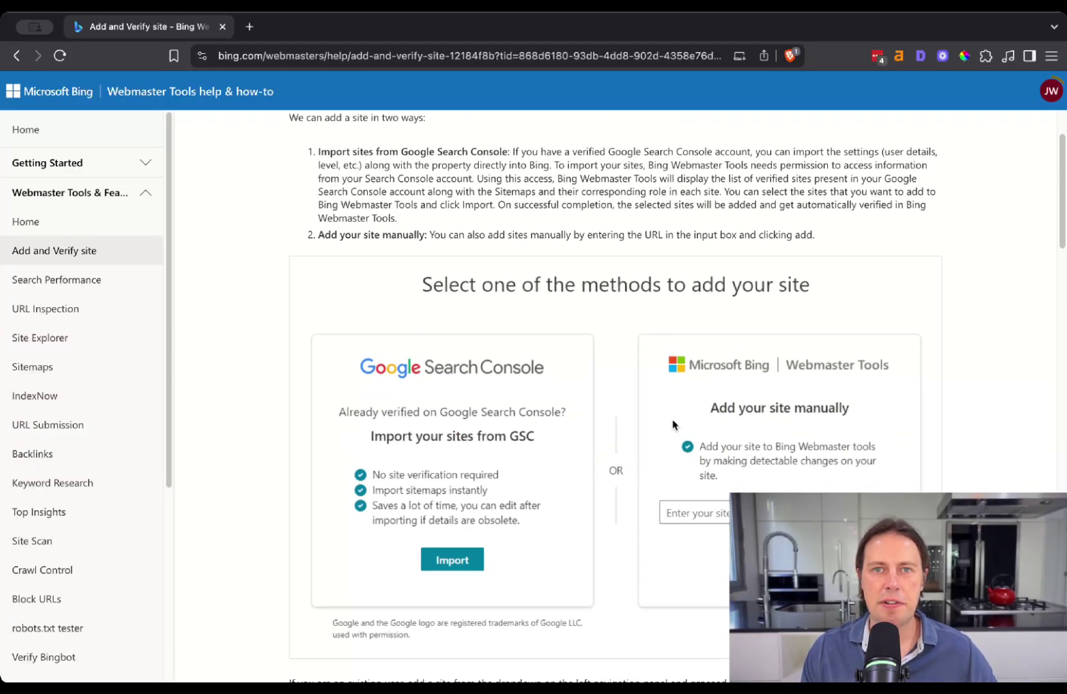
{"action": "scroll", "coordinate": [552, 412], "scroll_direction": "down", "scroll_amount": 2}
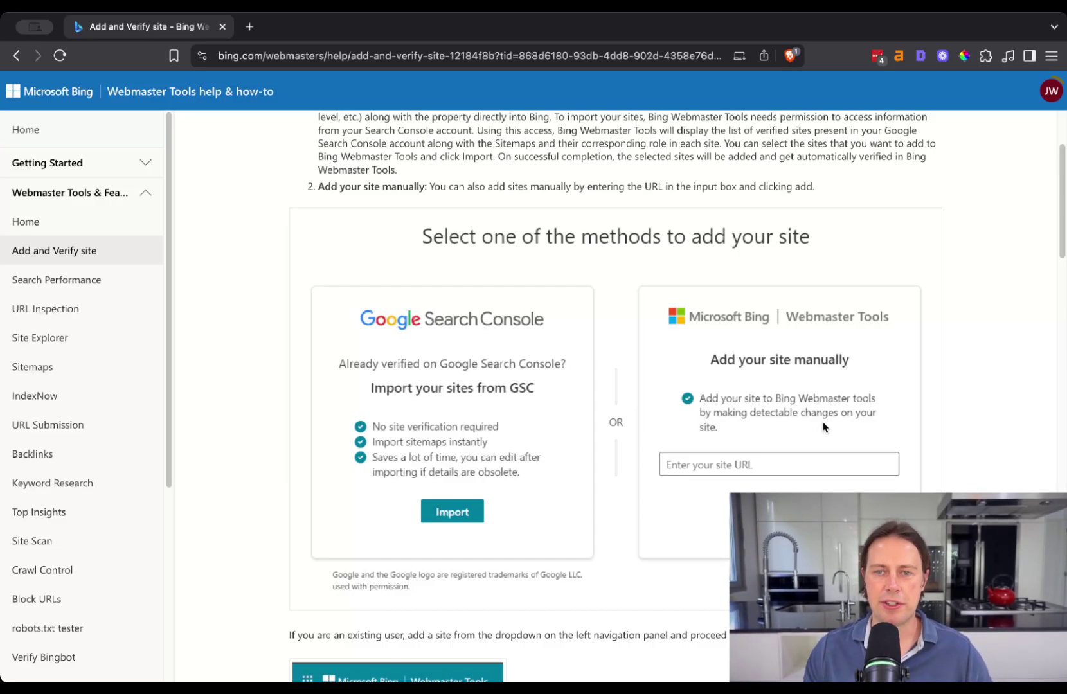
{"action": "scroll", "coordinate": [824, 426], "scroll_direction": "down", "scroll_amount": 20}
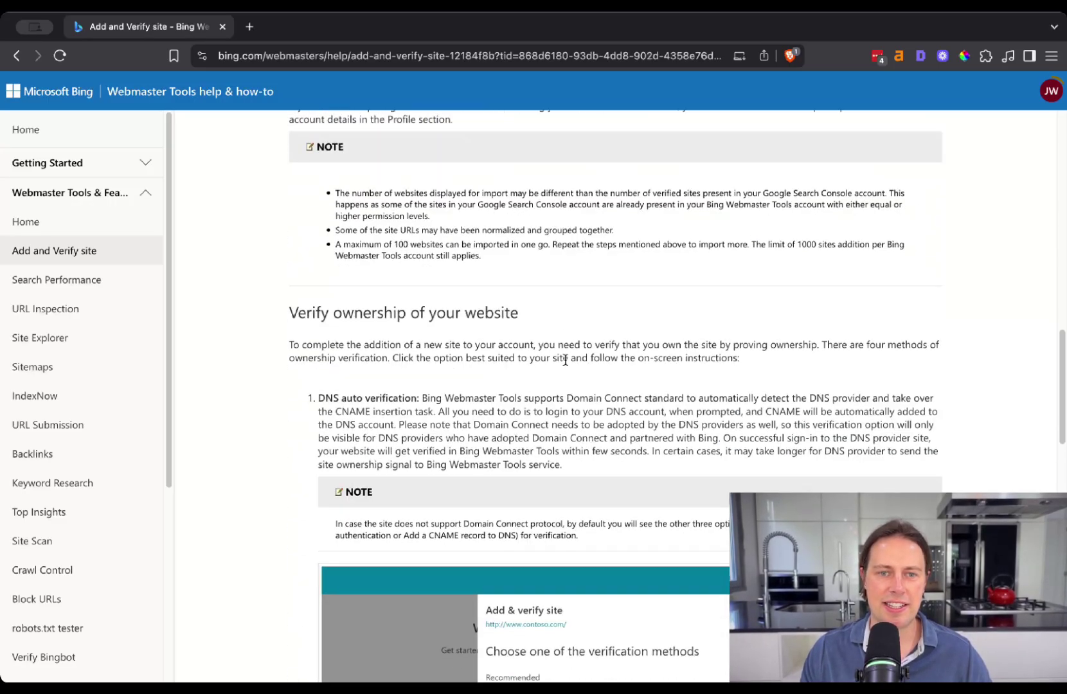
{"action": "scroll", "coordinate": [531, 354], "scroll_direction": "down", "scroll_amount": 15}
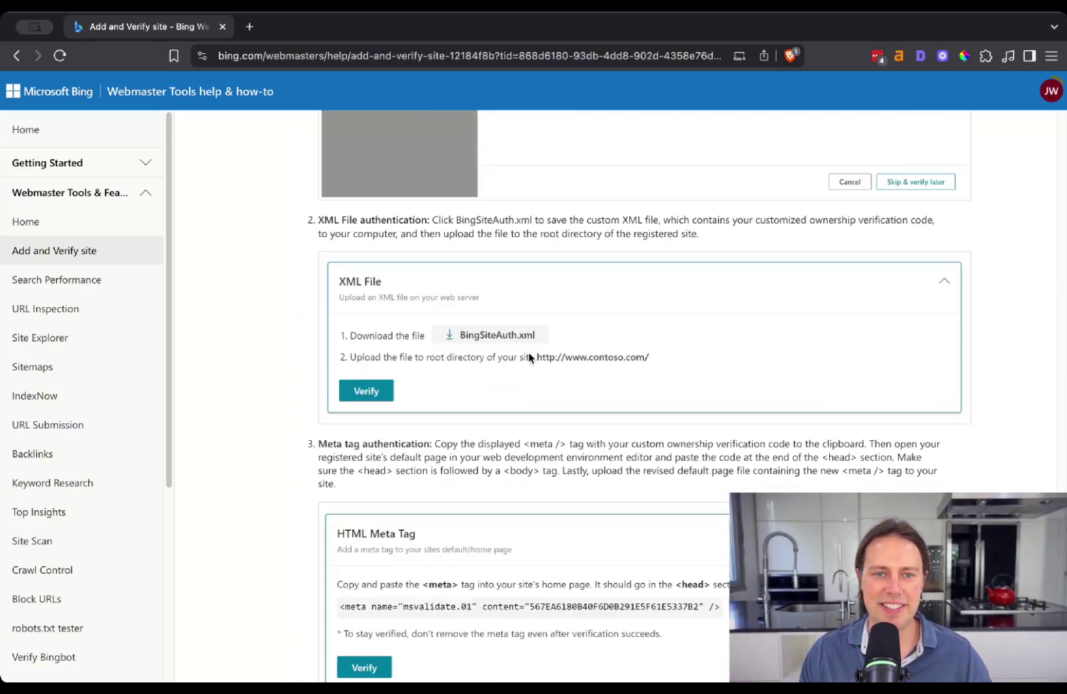
{"action": "scroll", "coordinate": [643, 372], "scroll_direction": "up", "scroll_amount": 20}
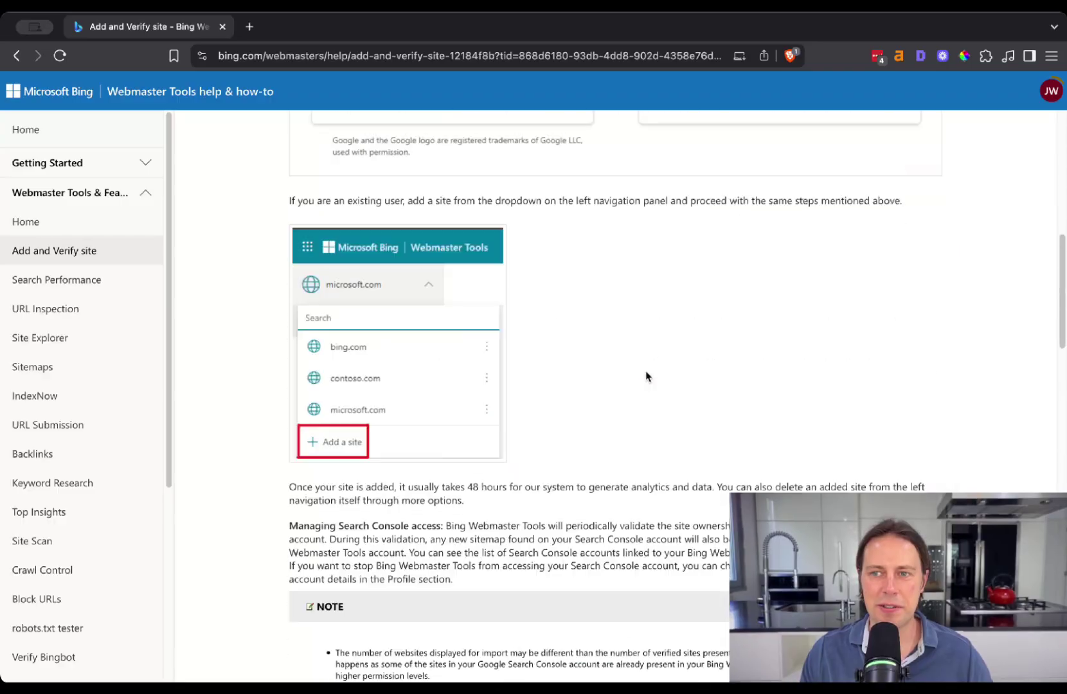
{"action": "scroll", "coordinate": [643, 372], "scroll_direction": "up", "scroll_amount": 4}
{"action": "scroll", "coordinate": [643, 372], "scroll_direction": "down", "scroll_amount": 1}
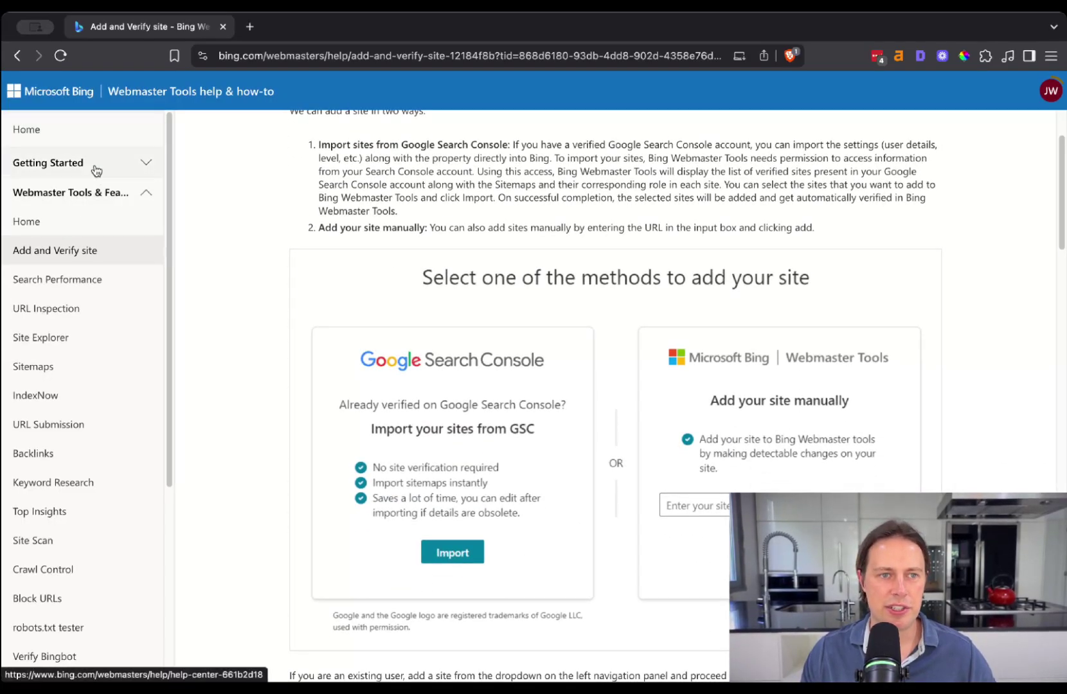
{"action": "scroll", "coordinate": [538, 338], "scroll_direction": "down", "scroll_amount": 6}
{"action": "scroll", "coordinate": [386, 317], "scroll_direction": "up", "scroll_amount": 8}
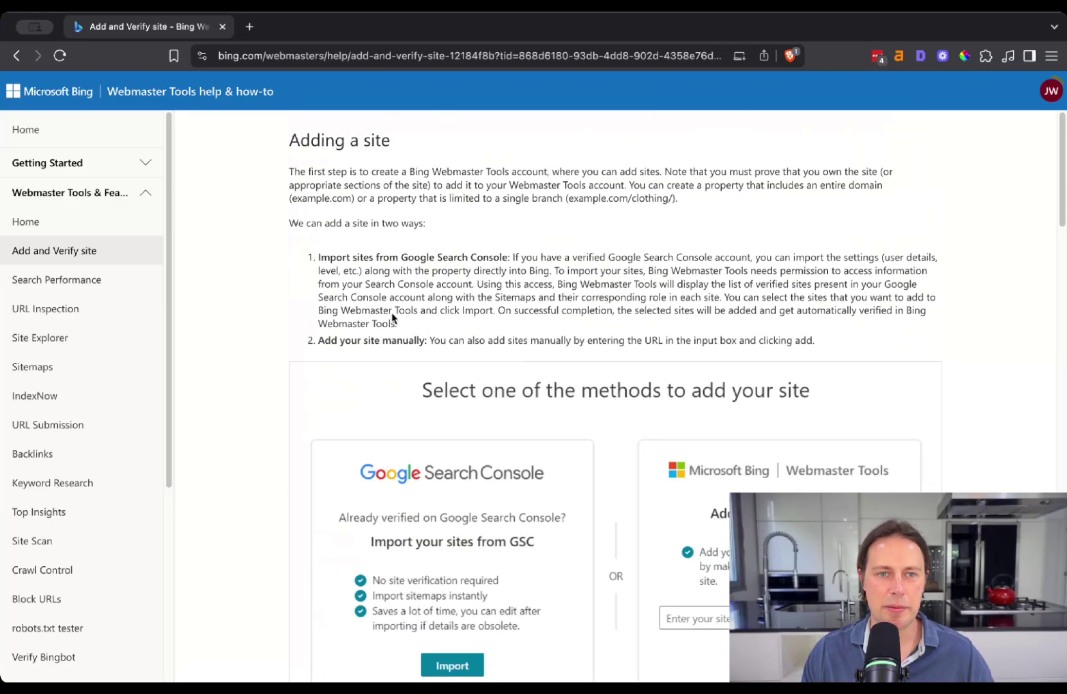
Step: Go to the Webmaster Tools dashboard through the help section's Home page and start adding a new site
{"action": "left_click", "coordinate": [94, 216]}
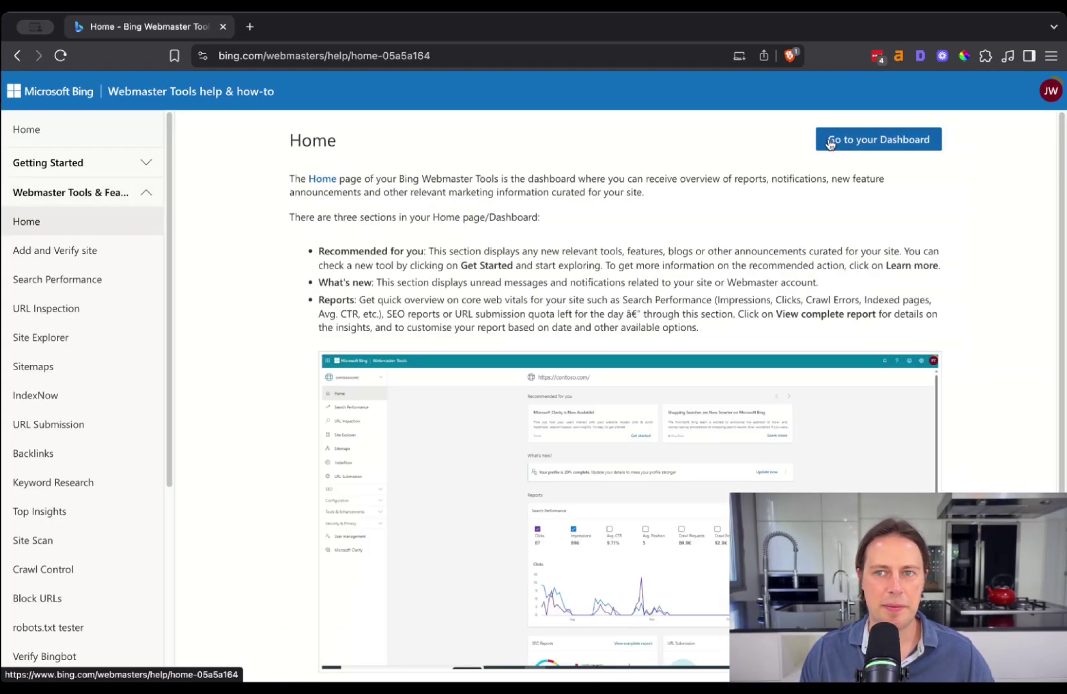
{"action": "left_click", "coordinate": [836, 139]}
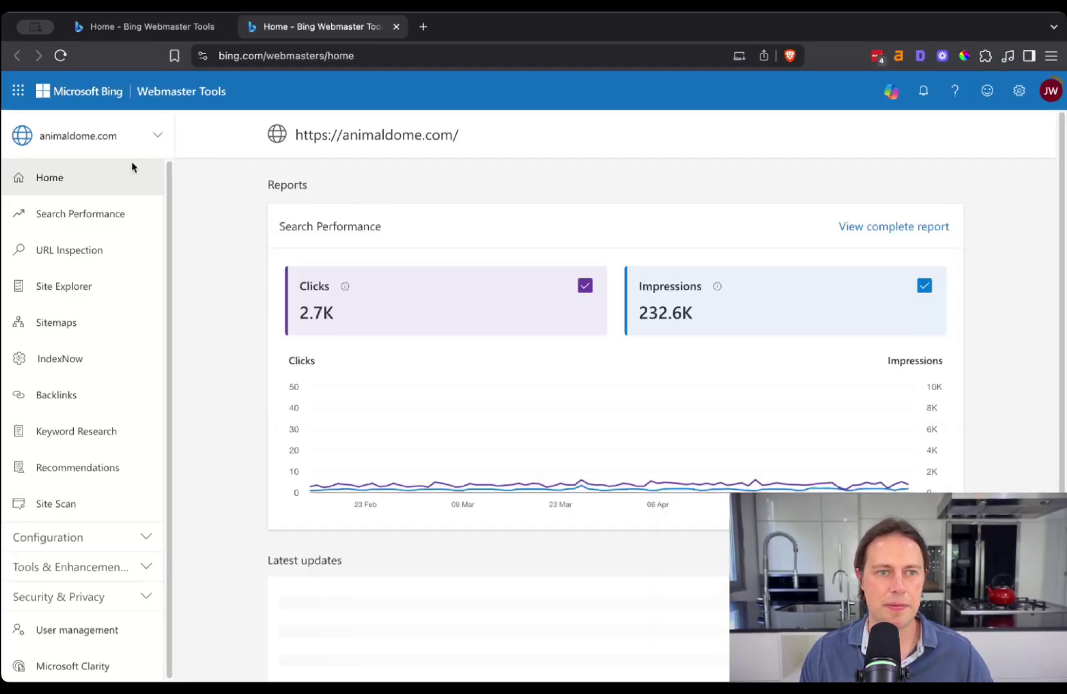
{"action": "left_click", "coordinate": [124, 137]}
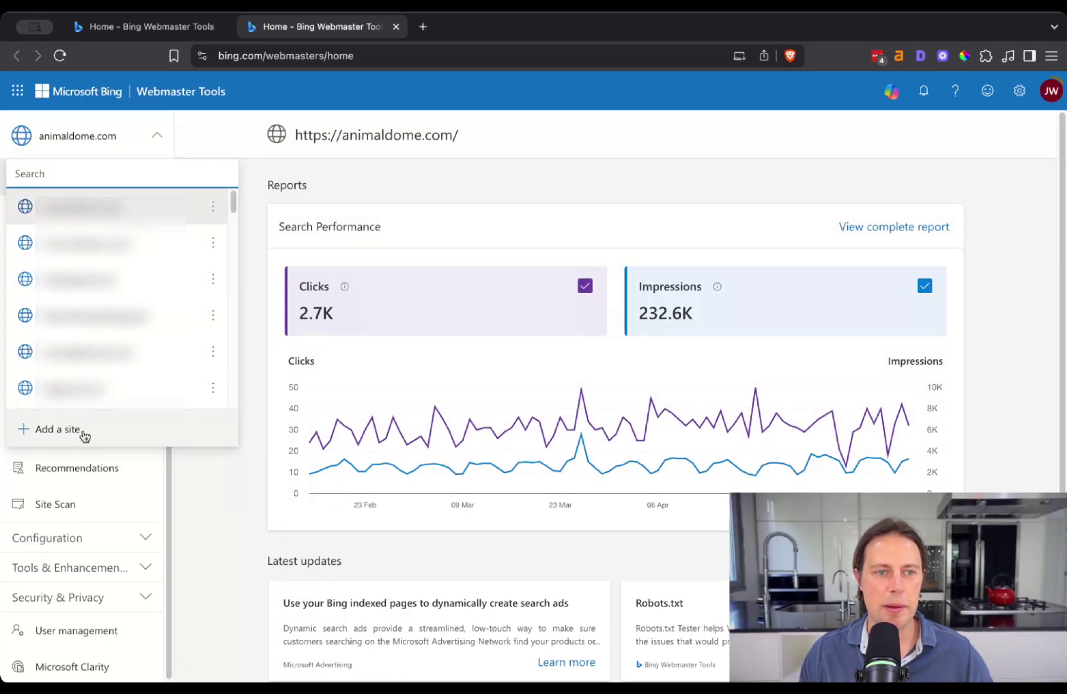
{"action": "left_click", "coordinate": [51, 431]}
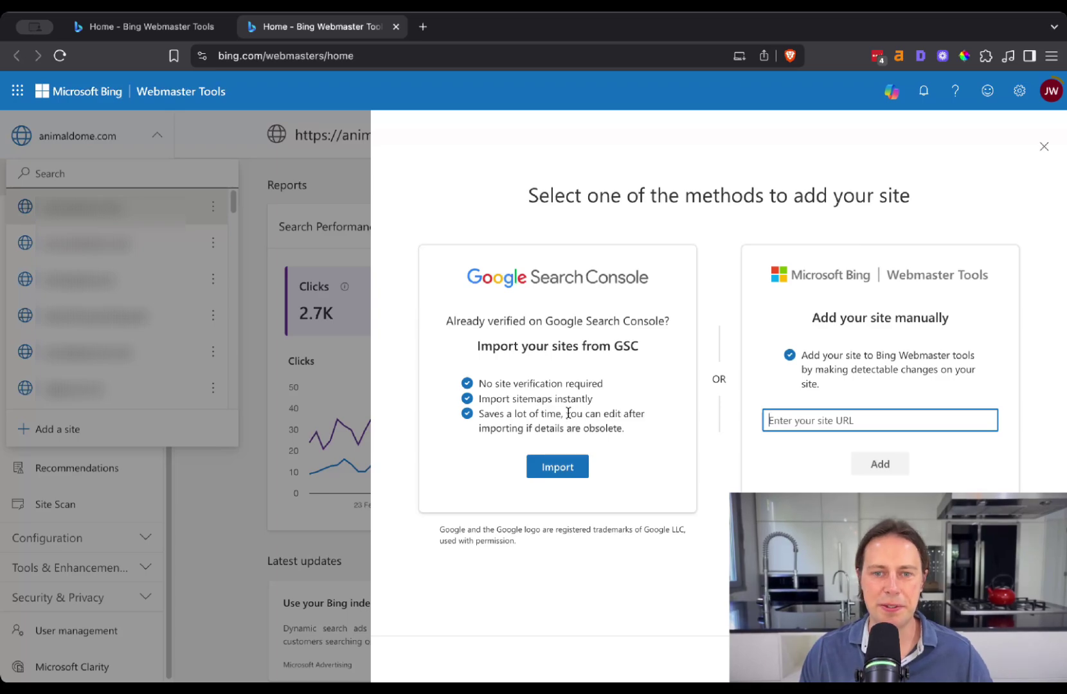
Step: Choose to import sites from Google Search Console and authorise bing.com to access the Google account
{"action": "left_click", "coordinate": [559, 469]}
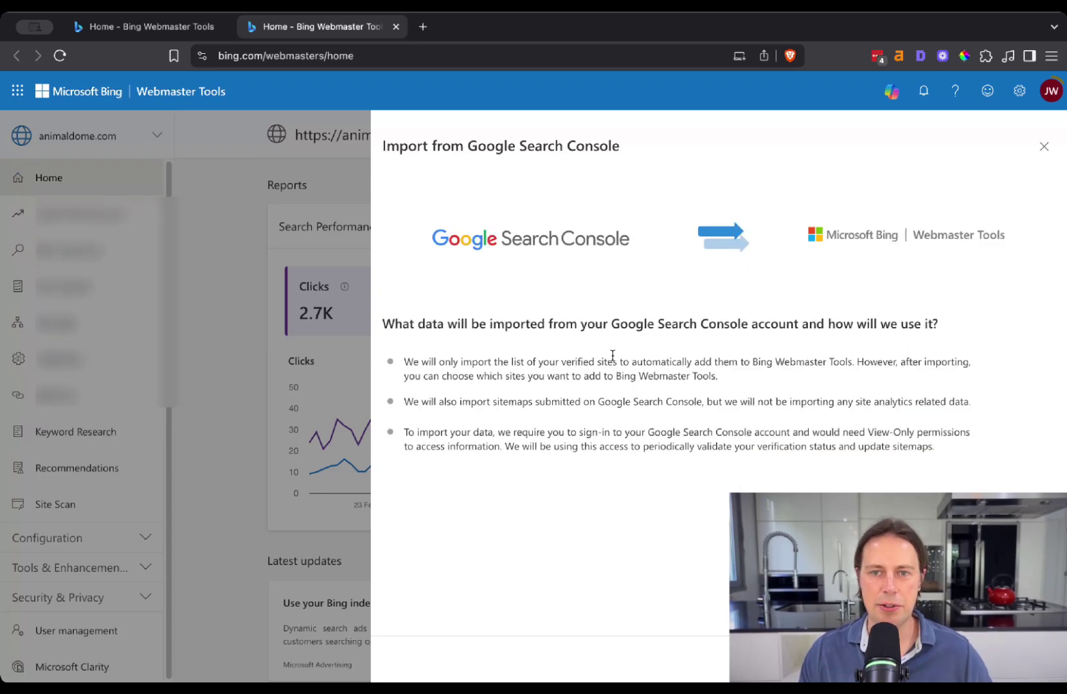
{"action": "left_click", "coordinate": [1011, 659]}
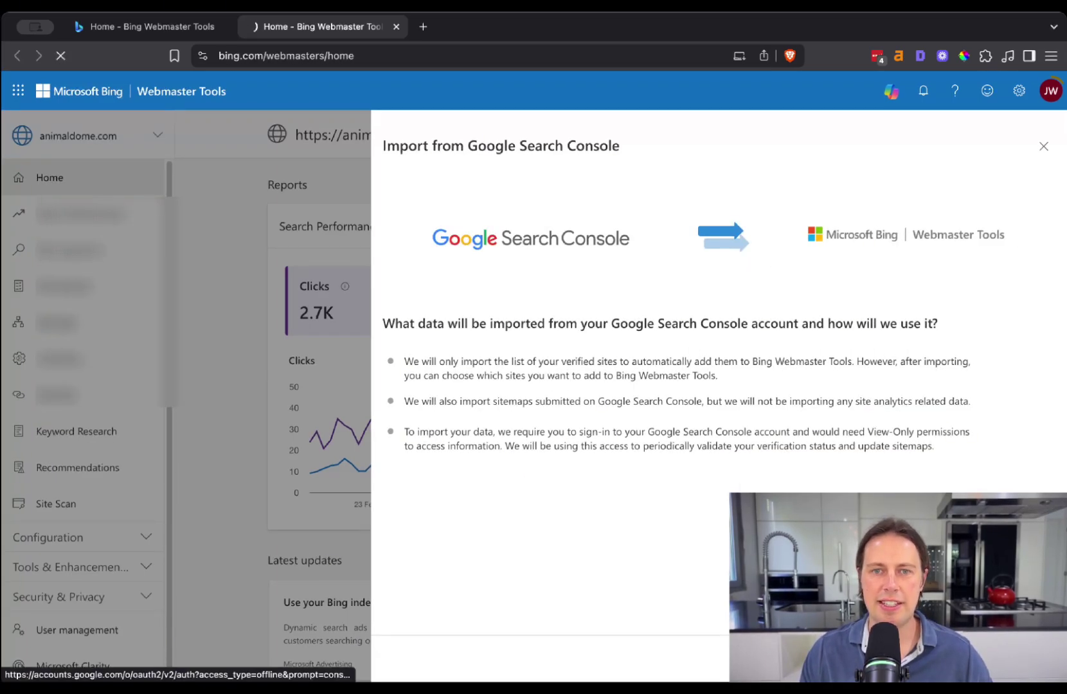
{"action": "left_click", "coordinate": [662, 213]}
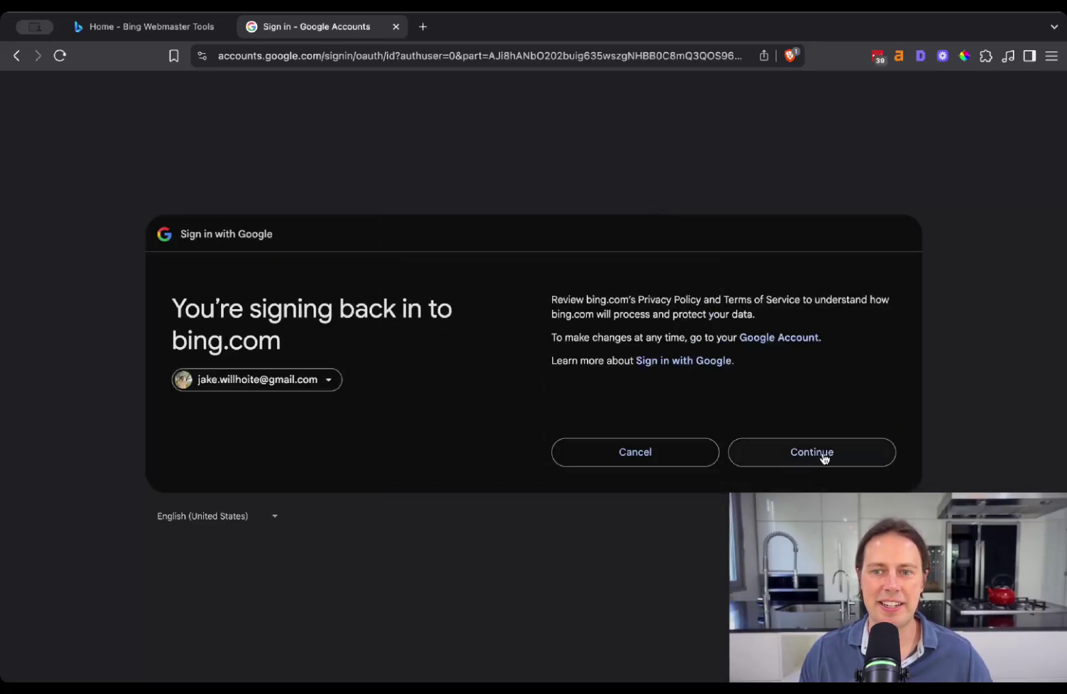
{"action": "left_click", "coordinate": [823, 455]}
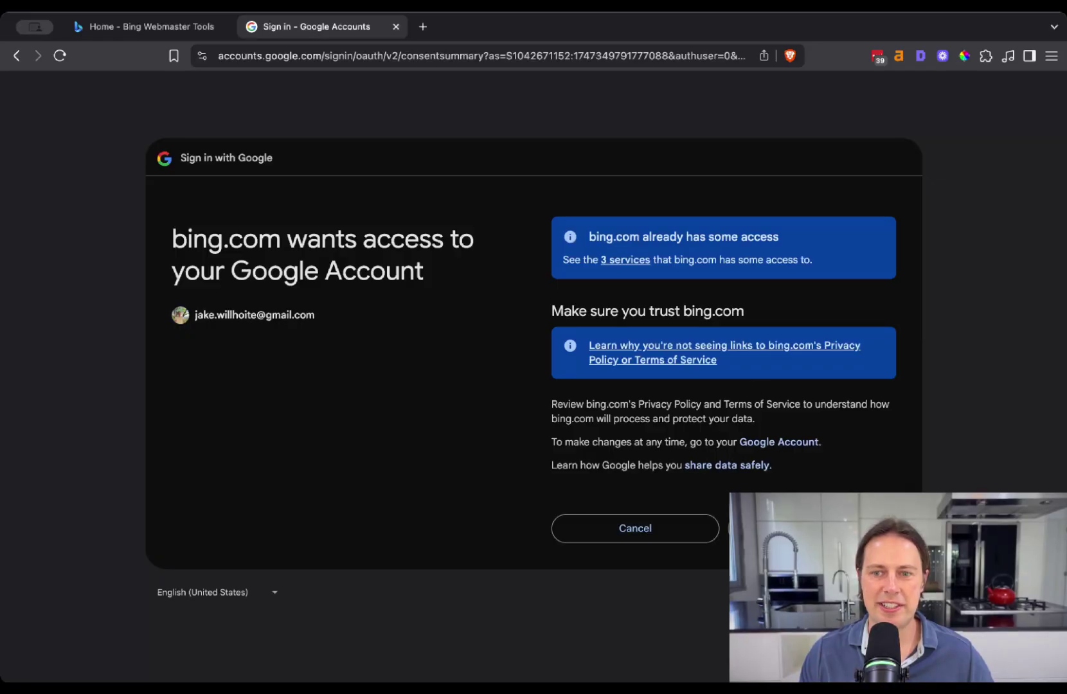
{"action": "left_click", "coordinate": [812, 528]}
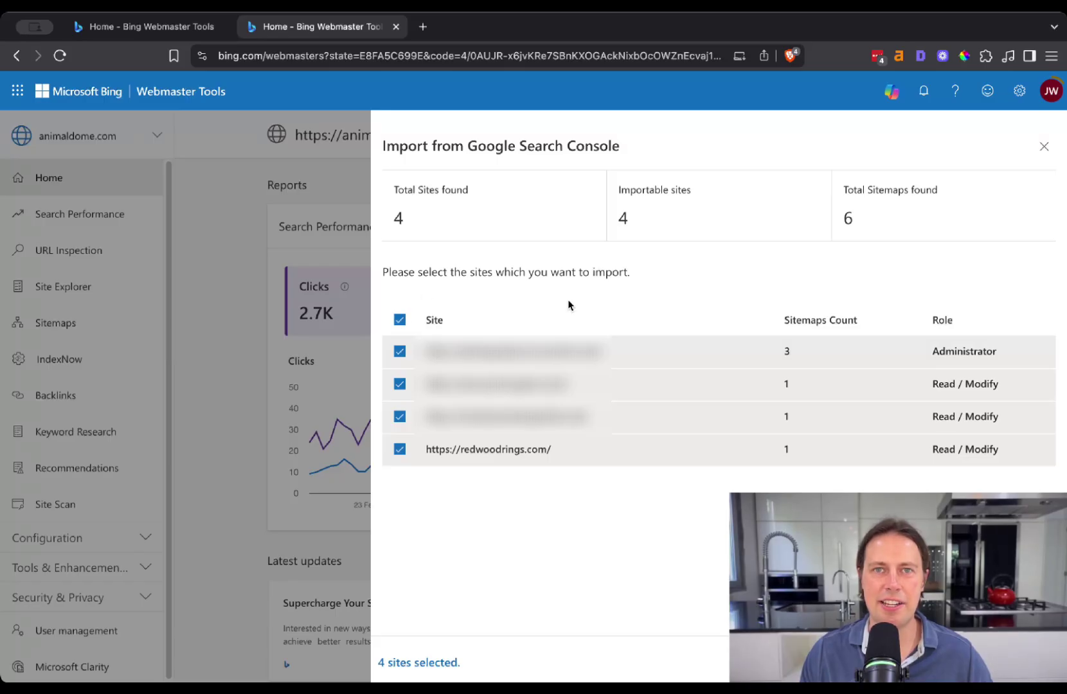
{"action": "left_click", "coordinate": [399, 319]}
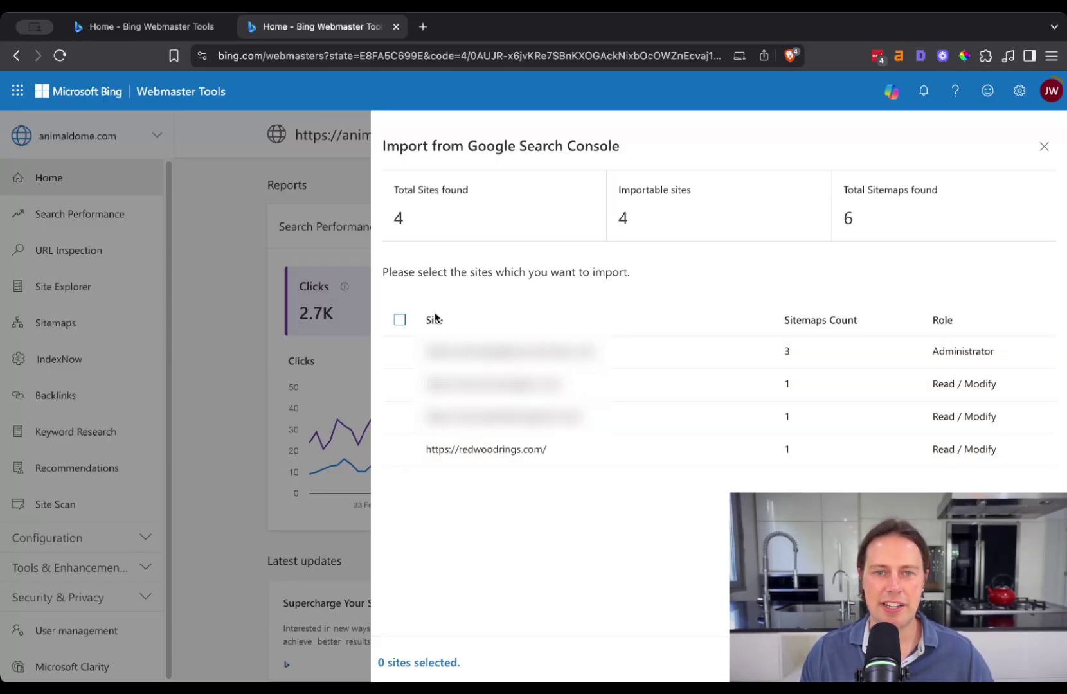
{"action": "left_click", "coordinate": [400, 451]}
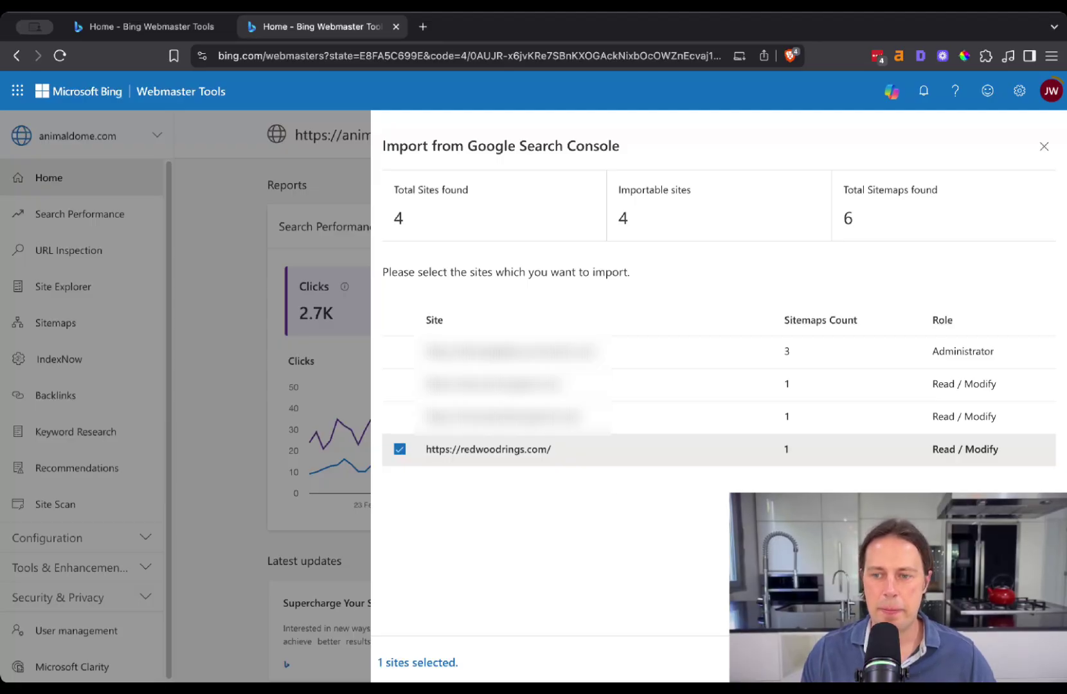
{"action": "left_click", "coordinate": [1019, 662]}
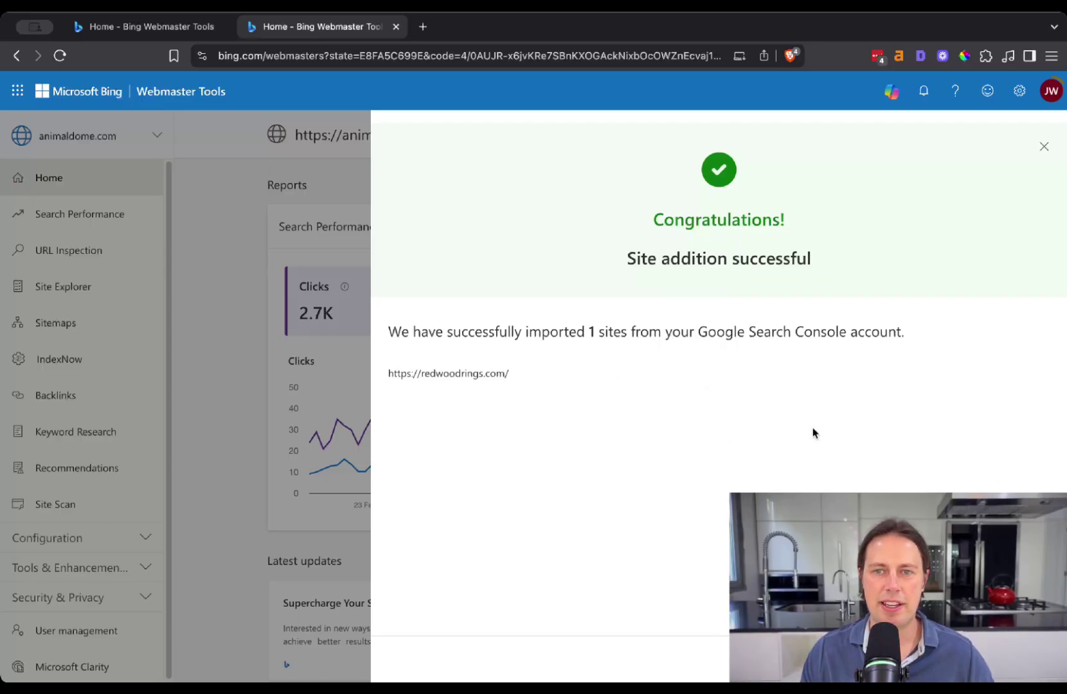
{"action": "left_click", "coordinate": [1018, 662]}
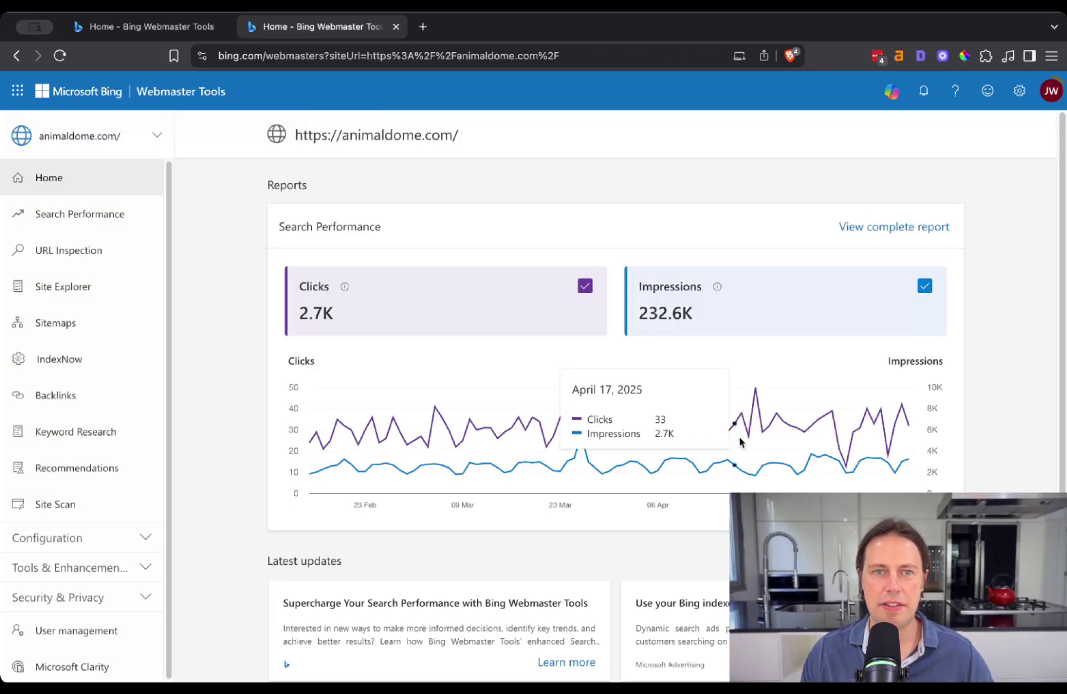
Step: Search the site list for "red" and switch the dashboard to redwoodrings.com
{"action": "left_click", "coordinate": [129, 134]}
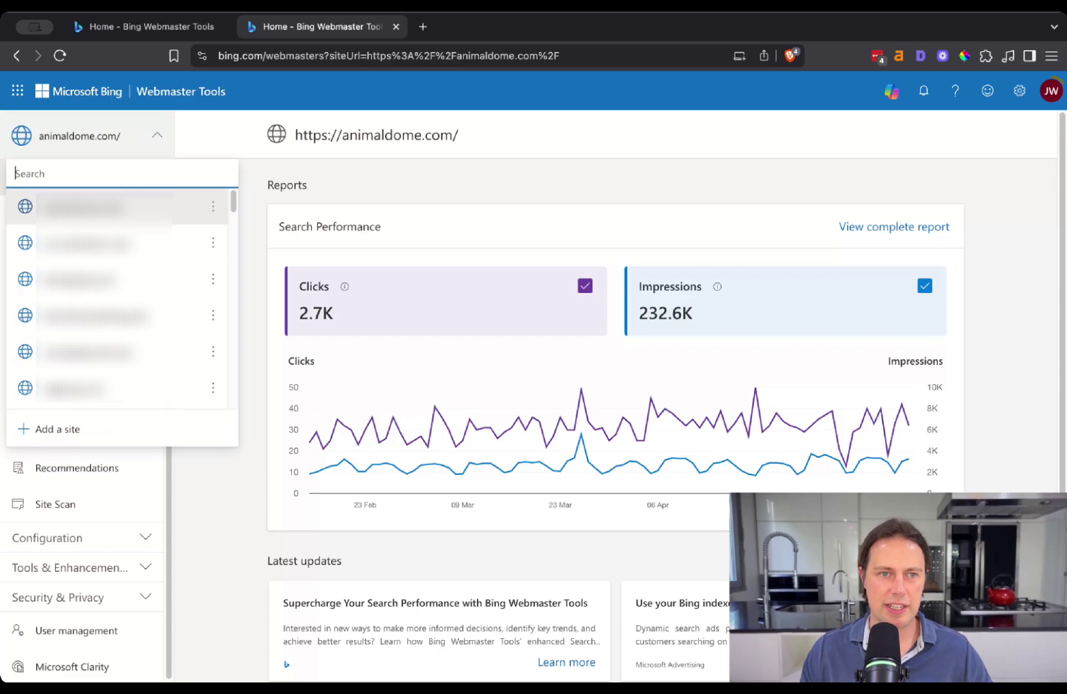
{"action": "type", "text": "red"}
{"action": "left_click", "coordinate": [125, 207]}
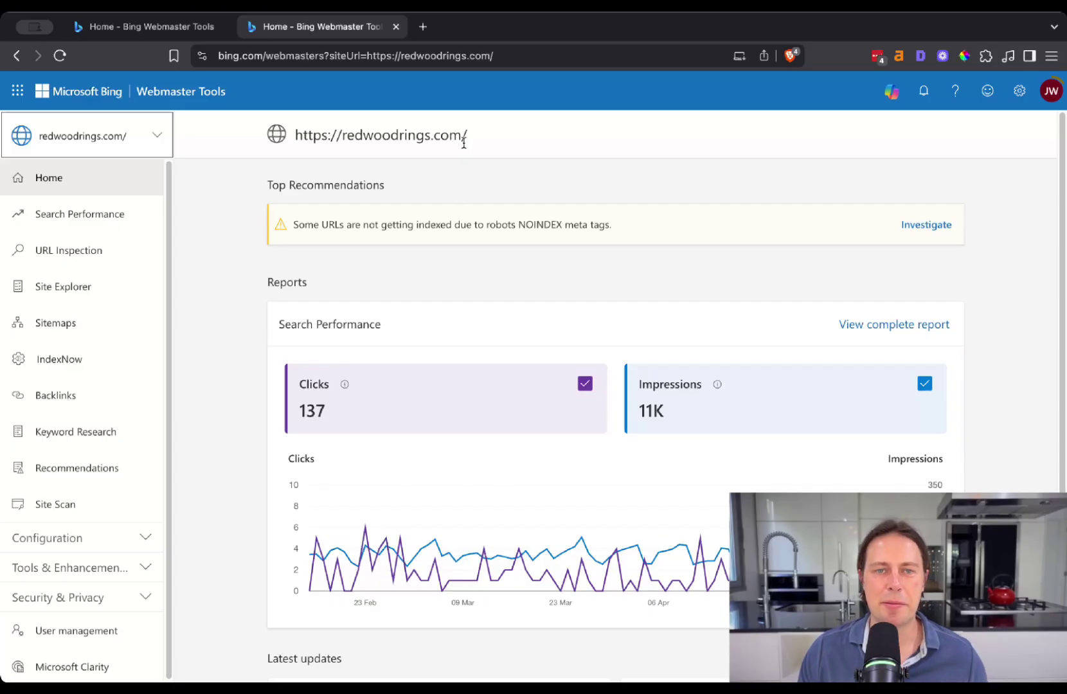
Step: Examine the clicks and impressions report and the recommendations on the redwoodrings.com overview
{"action": "mouse_move", "coordinate": [712, 523]}
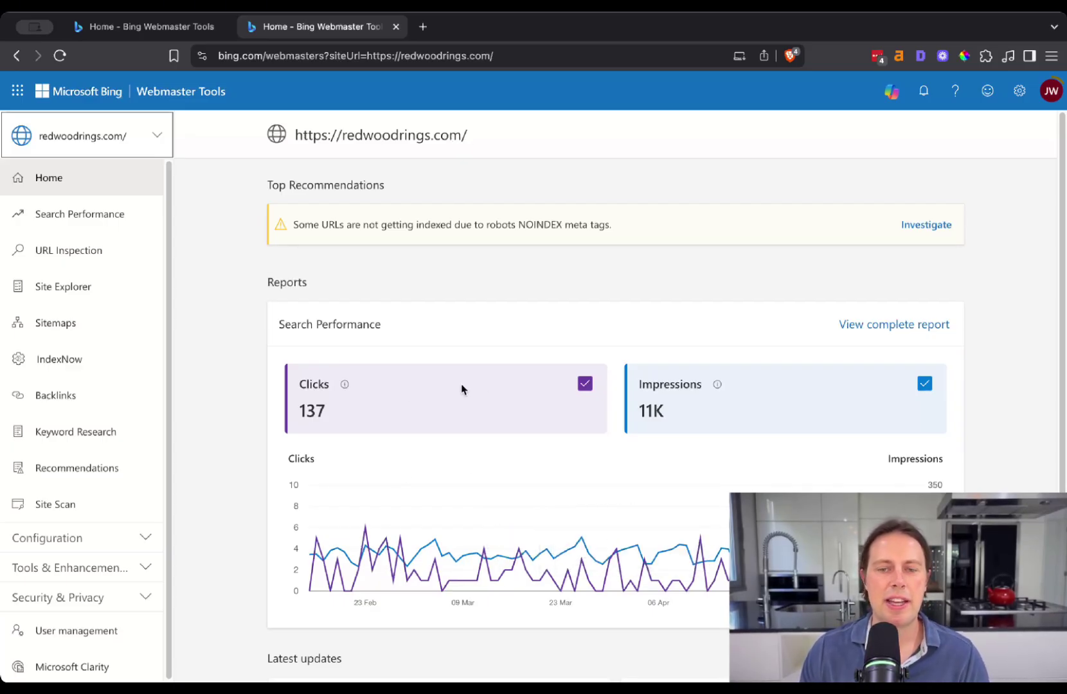
{"action": "scroll", "coordinate": [529, 338], "scroll_direction": "down", "scroll_amount": 1}
{"action": "scroll", "coordinate": [518, 319], "scroll_direction": "up", "scroll_amount": 1}
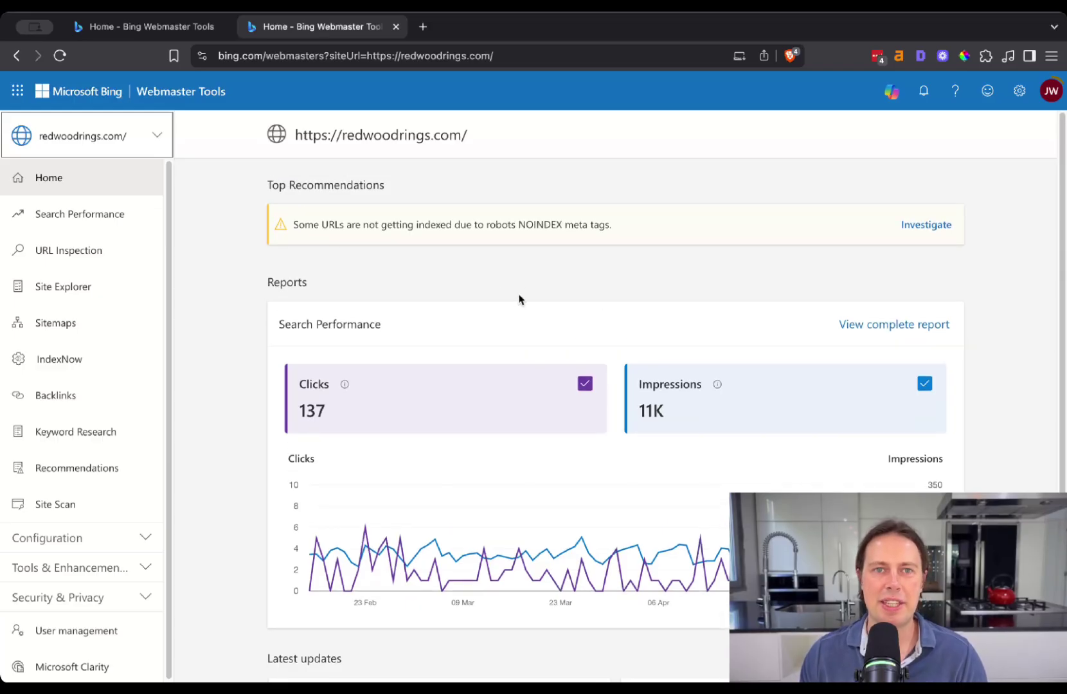
{"action": "scroll", "coordinate": [570, 372], "scroll_direction": "down", "scroll_amount": 3}
{"action": "scroll", "coordinate": [570, 372], "scroll_direction": "down", "scroll_amount": 1}
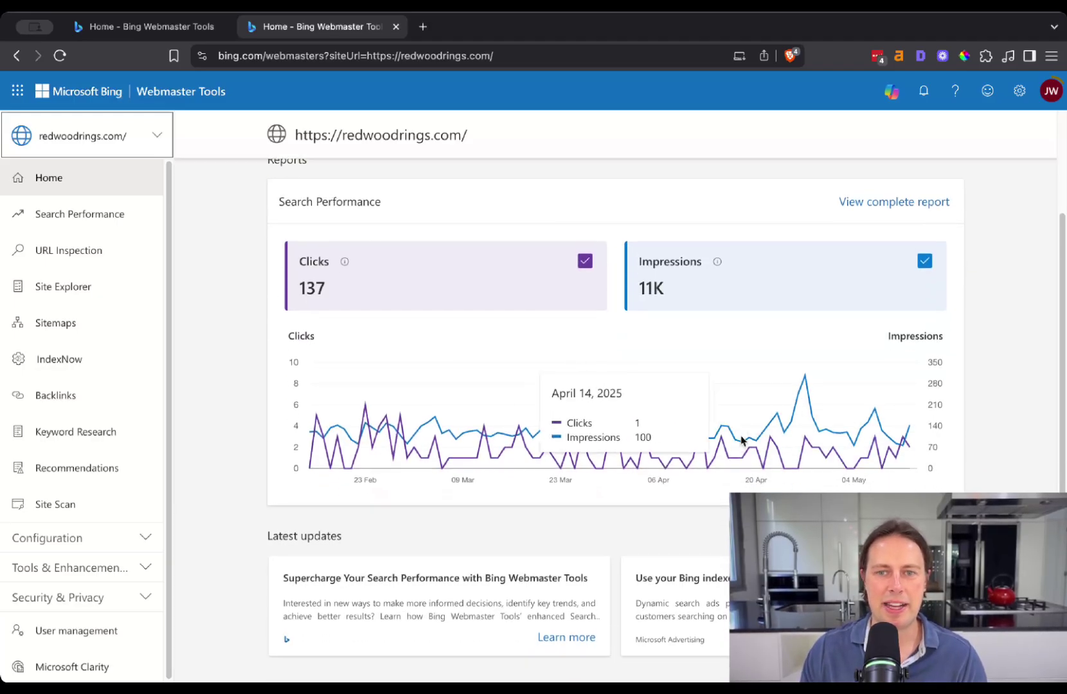
{"action": "scroll", "coordinate": [958, 482], "scroll_direction": "up", "scroll_amount": 3}
{"action": "scroll", "coordinate": [962, 480], "scroll_direction": "up", "scroll_amount": 1}
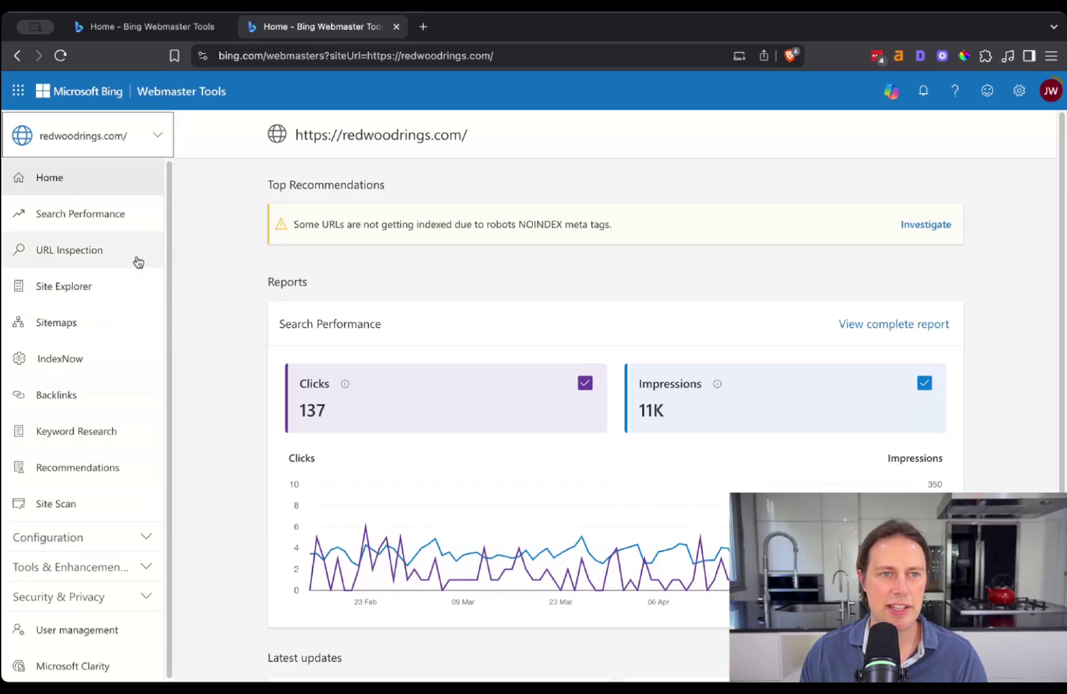
{"action": "scroll", "coordinate": [358, 427], "scroll_direction": "down", "scroll_amount": 3}
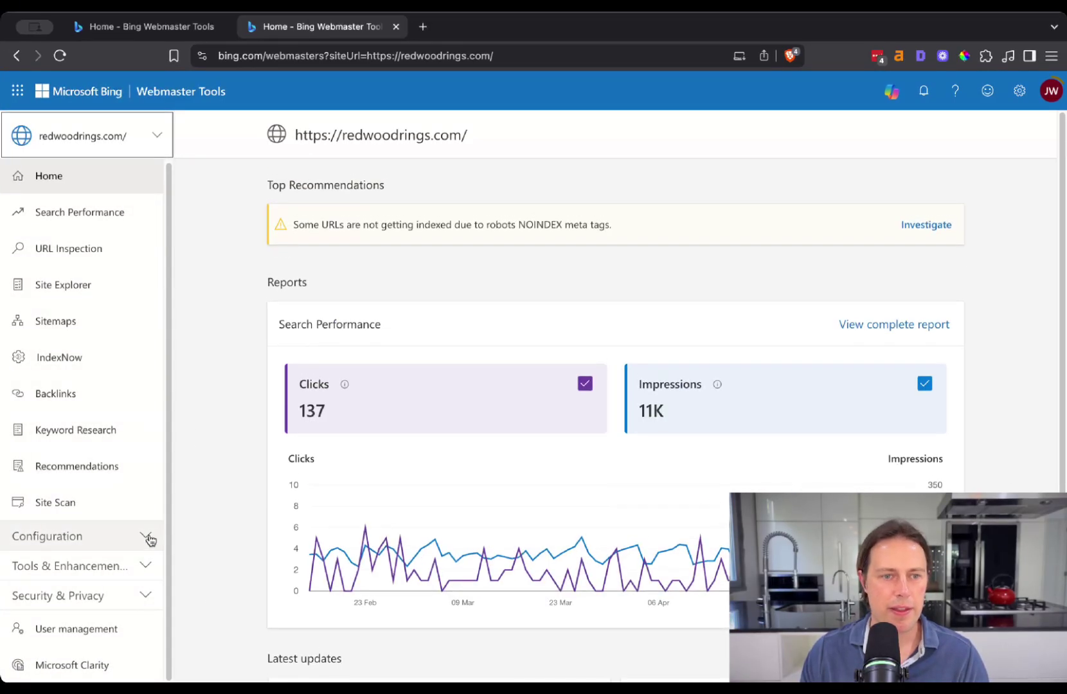
{"action": "left_click", "coordinate": [148, 537]}
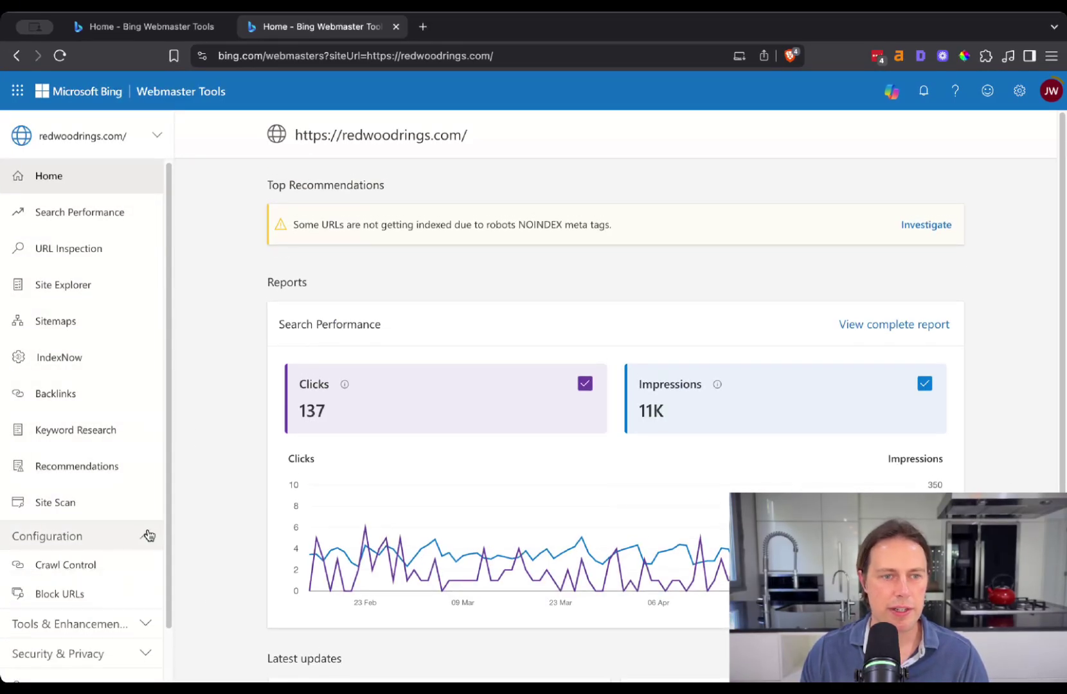
{"action": "left_click", "coordinate": [79, 325]}
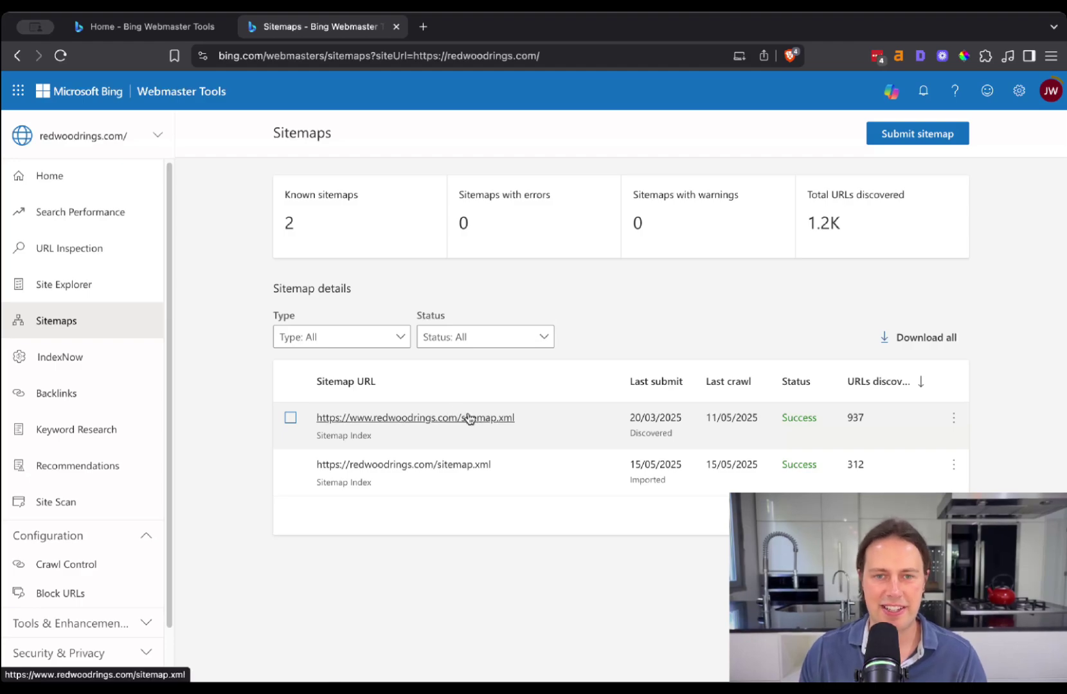
{"action": "left_click", "coordinate": [536, 423]}
{"action": "left_click", "coordinate": [537, 424]}
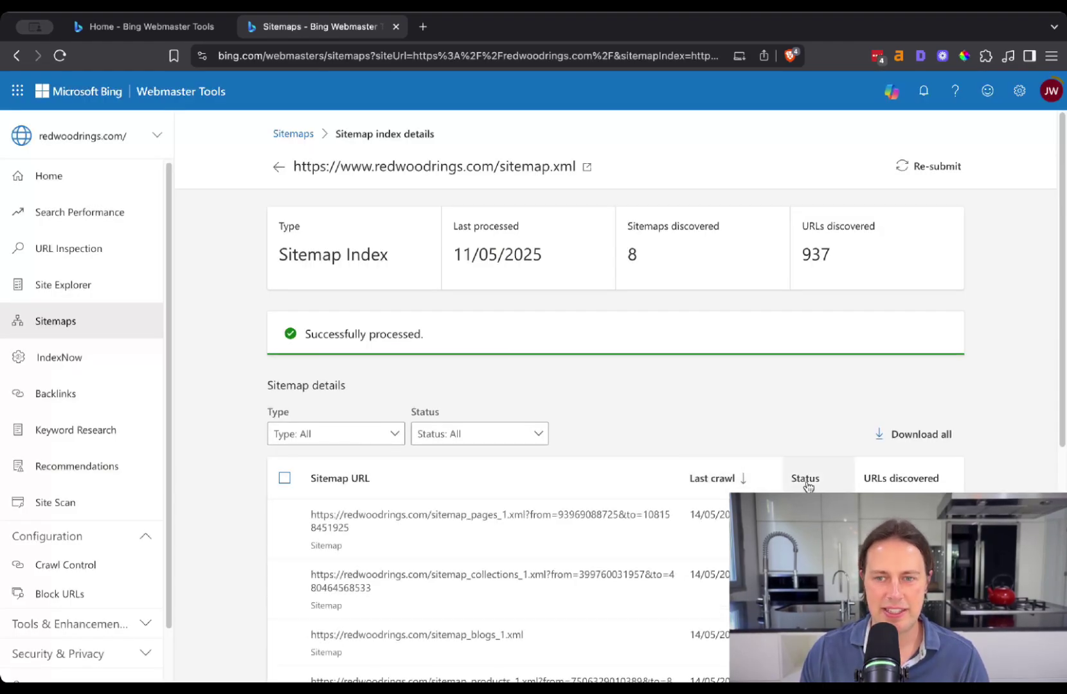
{"action": "scroll", "coordinate": [806, 472], "scroll_direction": "down", "scroll_amount": 3}
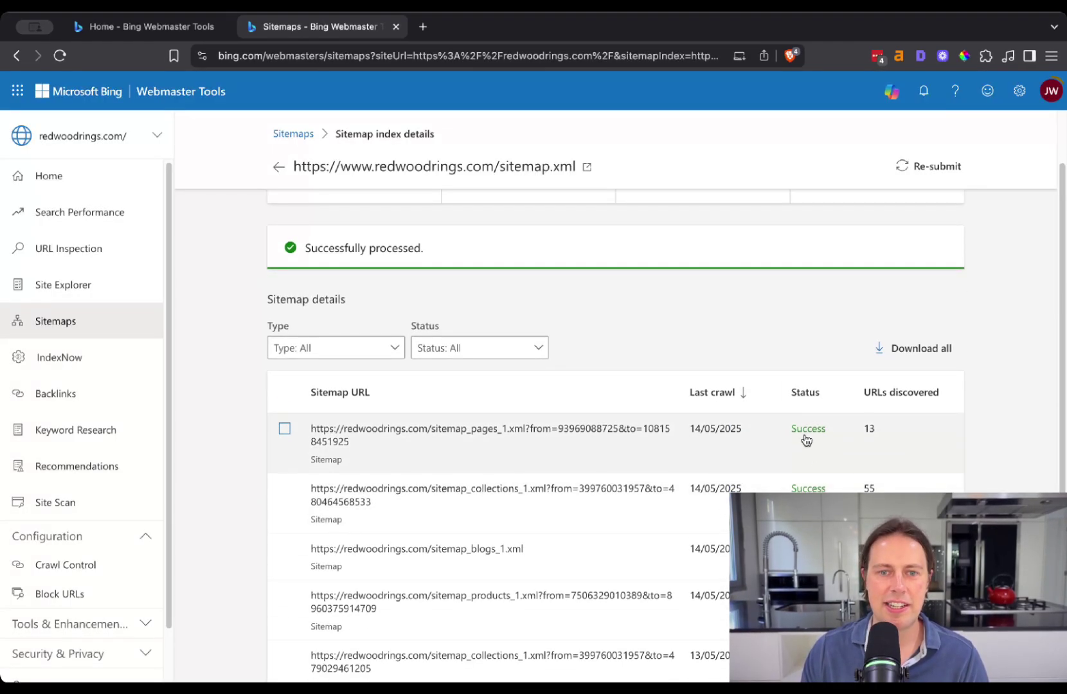
Step: Review the sitemaps listed under the sitemap.xml index, including their crawl status and discovered URLs
{"action": "scroll", "coordinate": [805, 439], "scroll_direction": "down", "scroll_amount": 3}
{"action": "scroll", "coordinate": [807, 347], "scroll_direction": "down", "scroll_amount": 2}
{"action": "scroll", "coordinate": [861, 337], "scroll_direction": "up", "scroll_amount": 6}
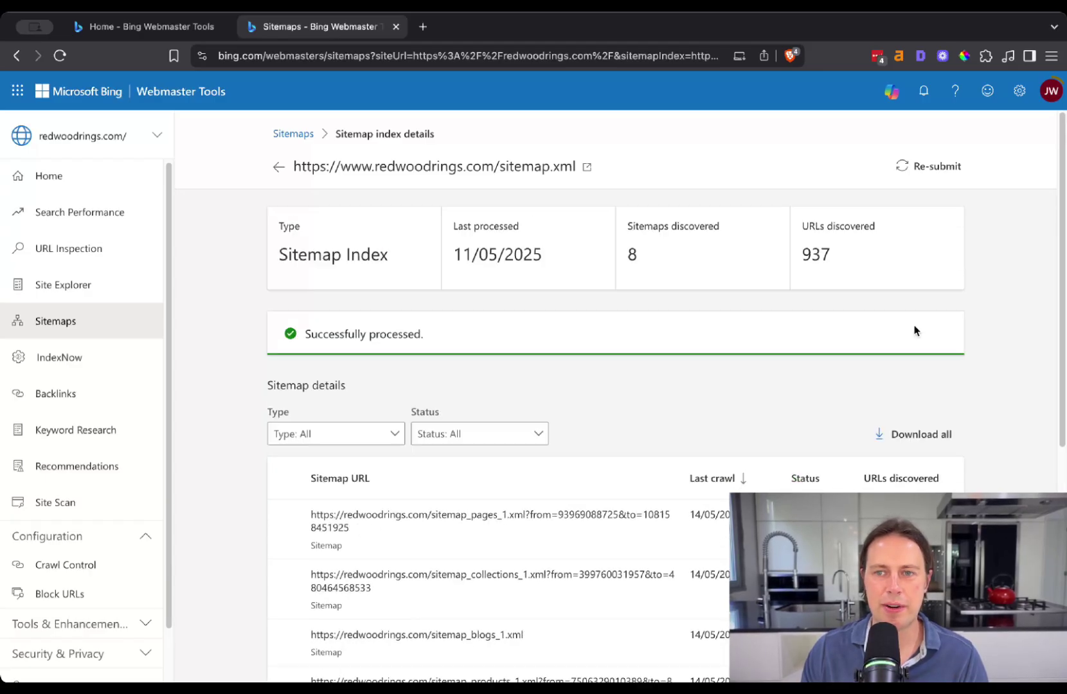
Step: Return to the Sitemaps overview, open the sitemap submission form and close it without submitting anything
{"action": "left_click", "coordinate": [278, 167]}
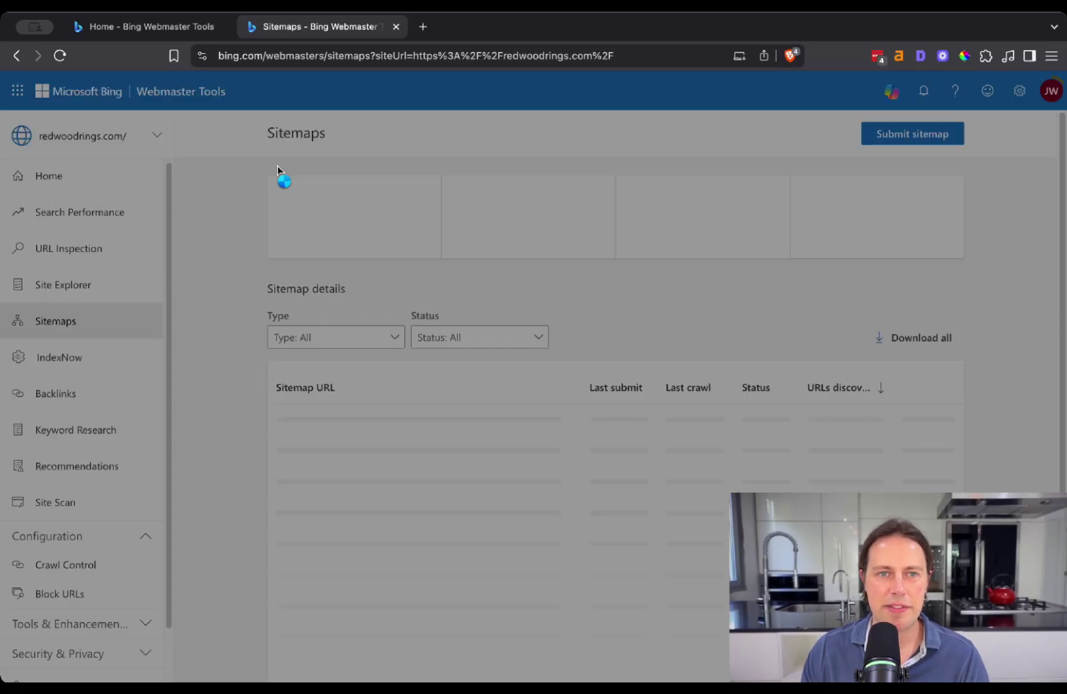
{"action": "left_click", "coordinate": [907, 138]}
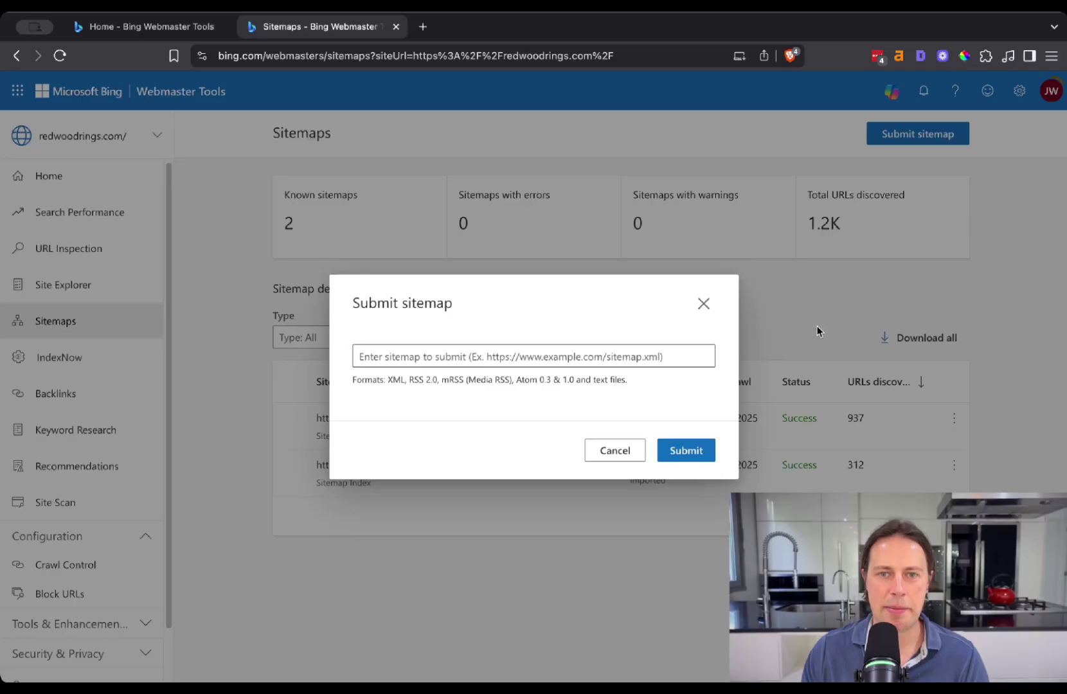
{"action": "left_click", "coordinate": [703, 304]}
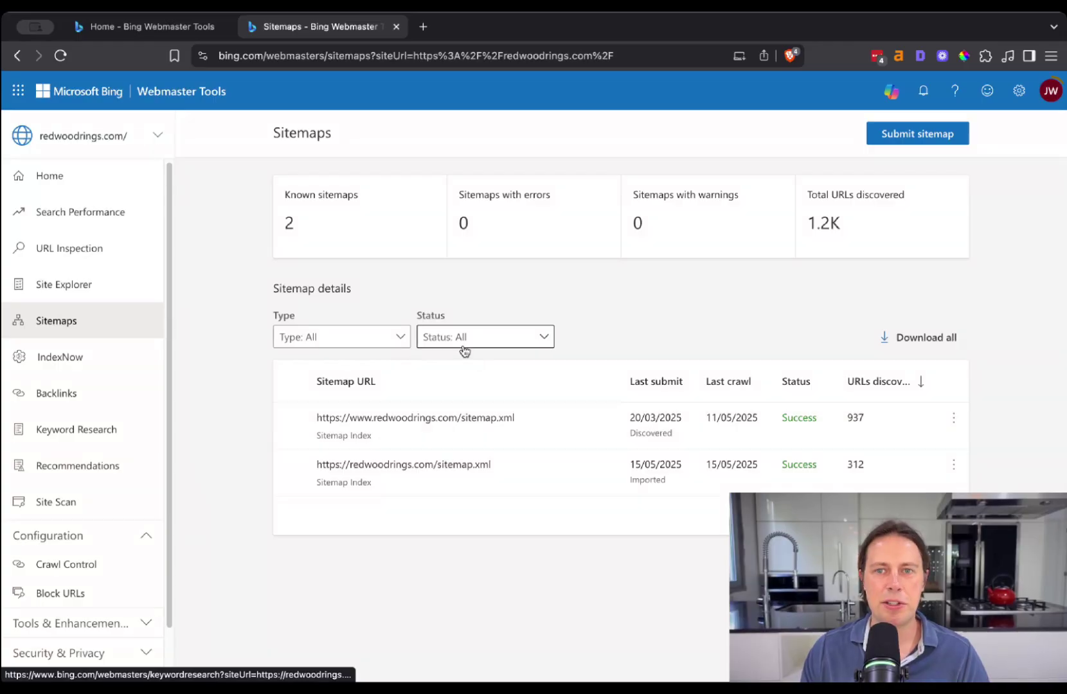
Step: Open the Search Performance report and examine its clicks and impressions chart and the keyword list below it
{"action": "left_click", "coordinate": [90, 209]}
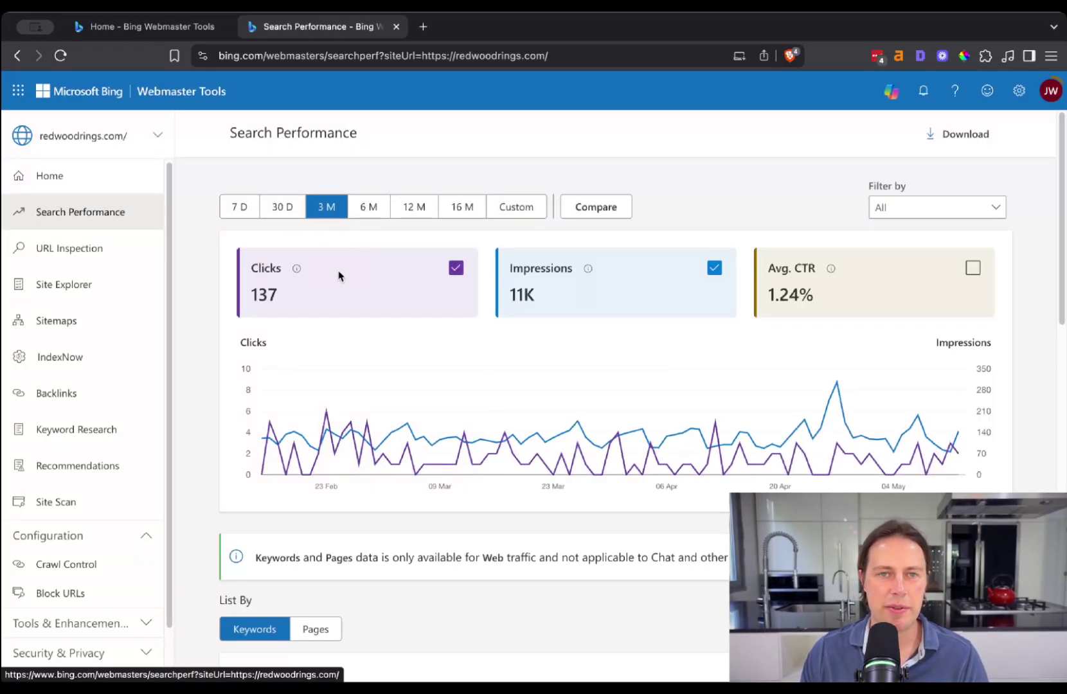
{"action": "scroll", "coordinate": [523, 495], "scroll_direction": "down", "scroll_amount": 3}
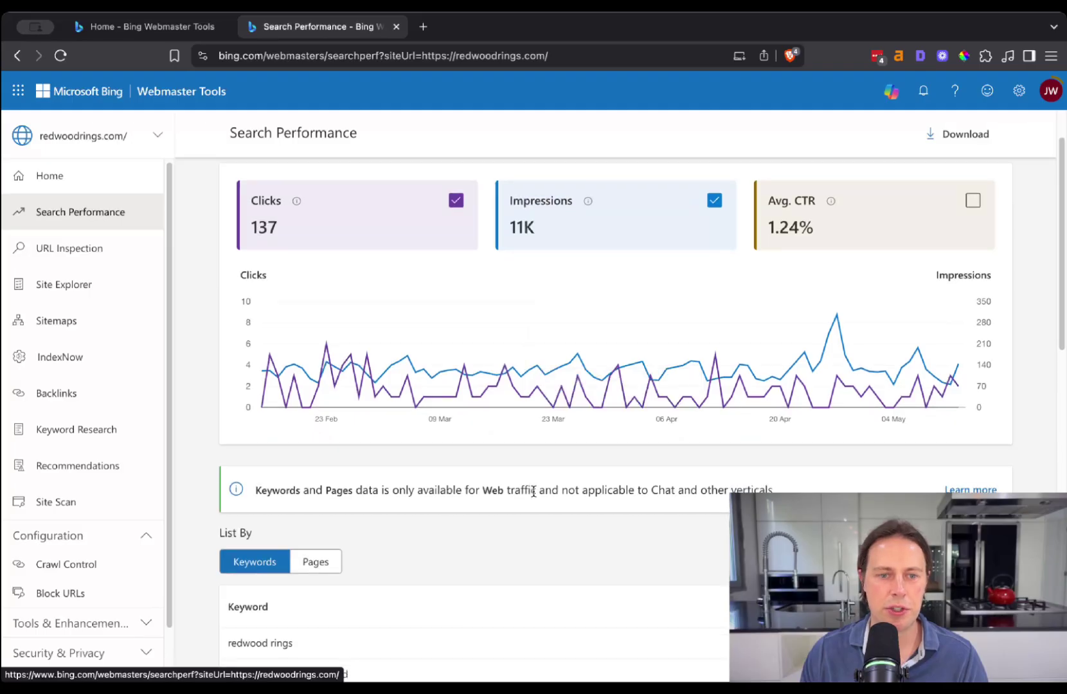
{"action": "scroll", "coordinate": [563, 434], "scroll_direction": "up", "scroll_amount": 3}
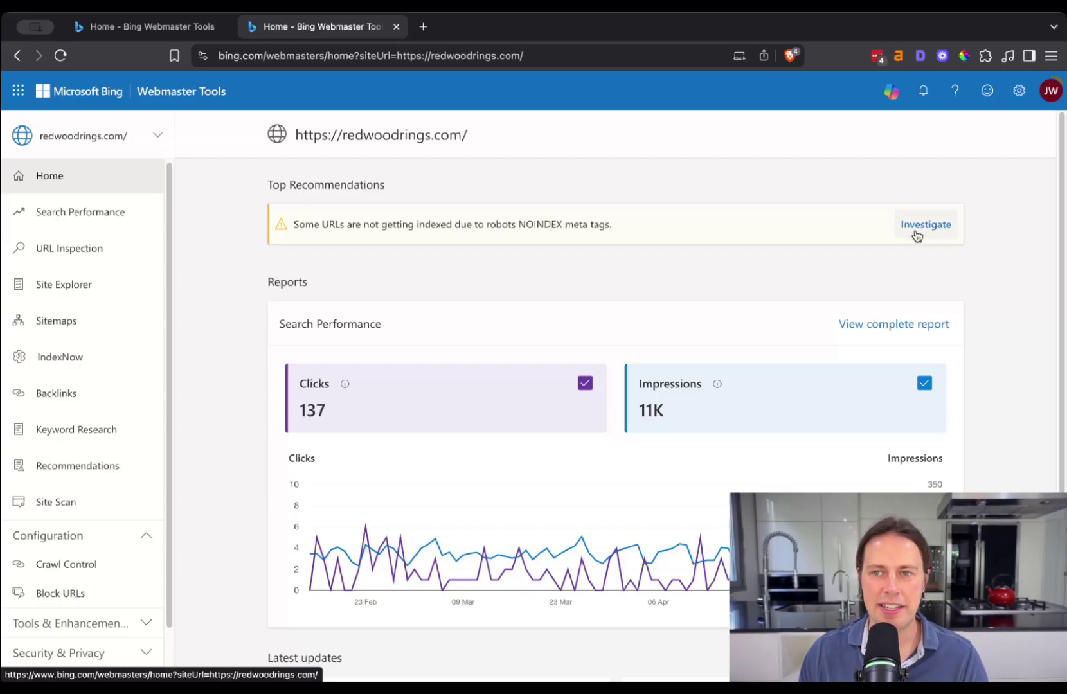
Step: Open the Recommendations report and examine the severity, recommended action and affected pages of the missing <h1> tag error
{"action": "left_click_drag", "start_coordinate": [278, 184], "coordinate": [467, 224]}
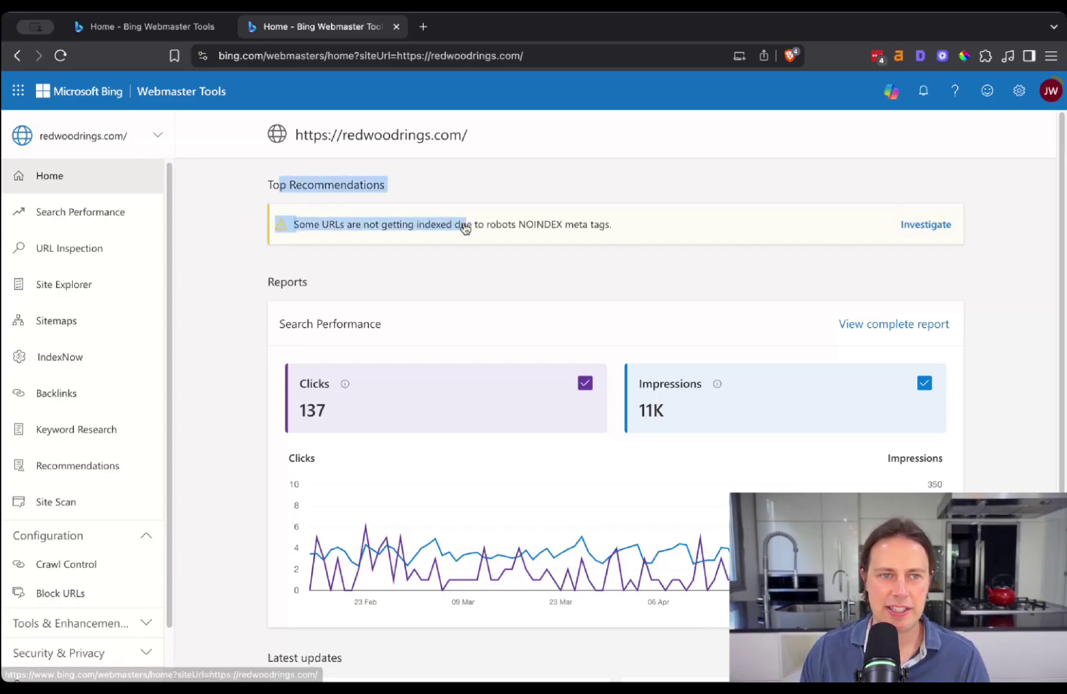
{"action": "left_click", "coordinate": [84, 475]}
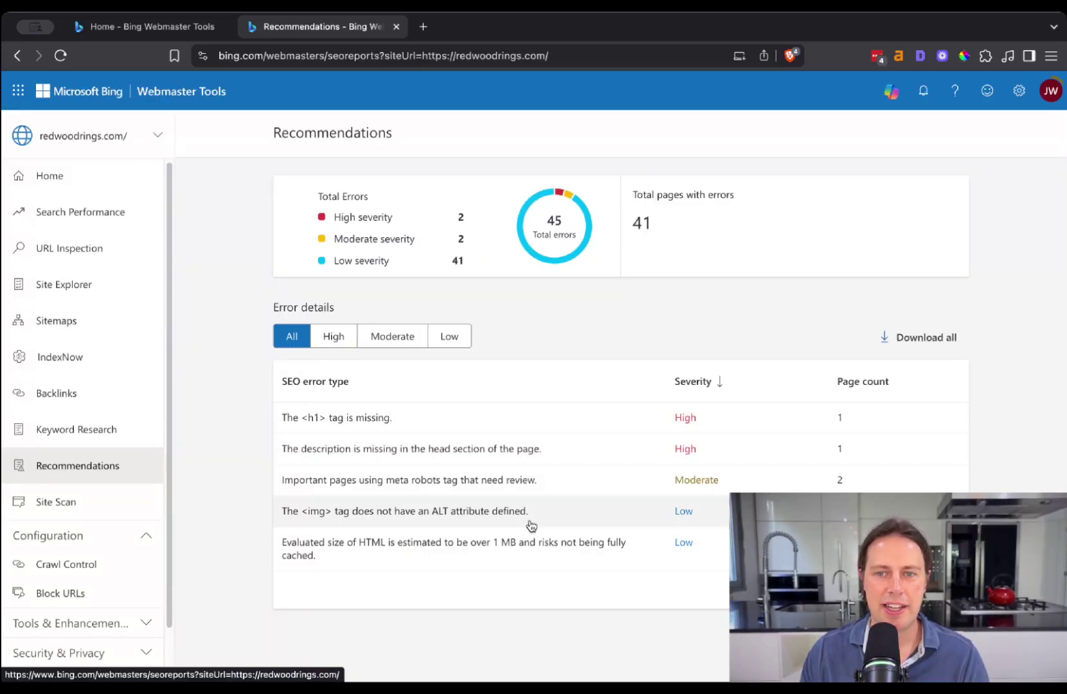
{"action": "left_click", "coordinate": [357, 416]}
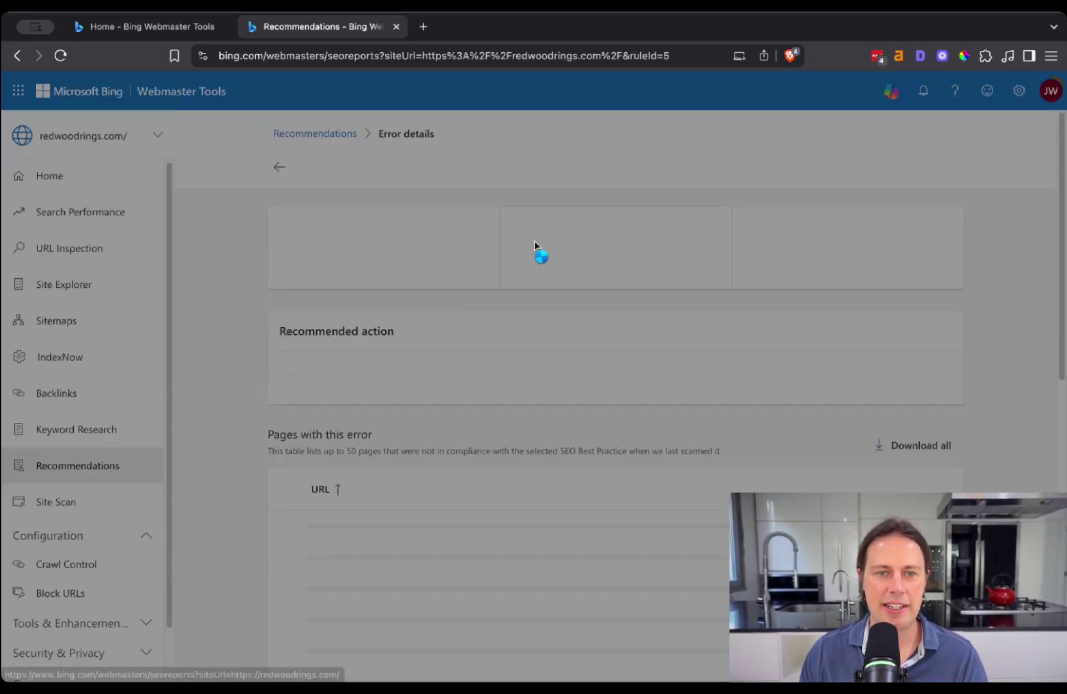
{"action": "scroll", "coordinate": [222, 291], "scroll_direction": "down", "scroll_amount": 2}
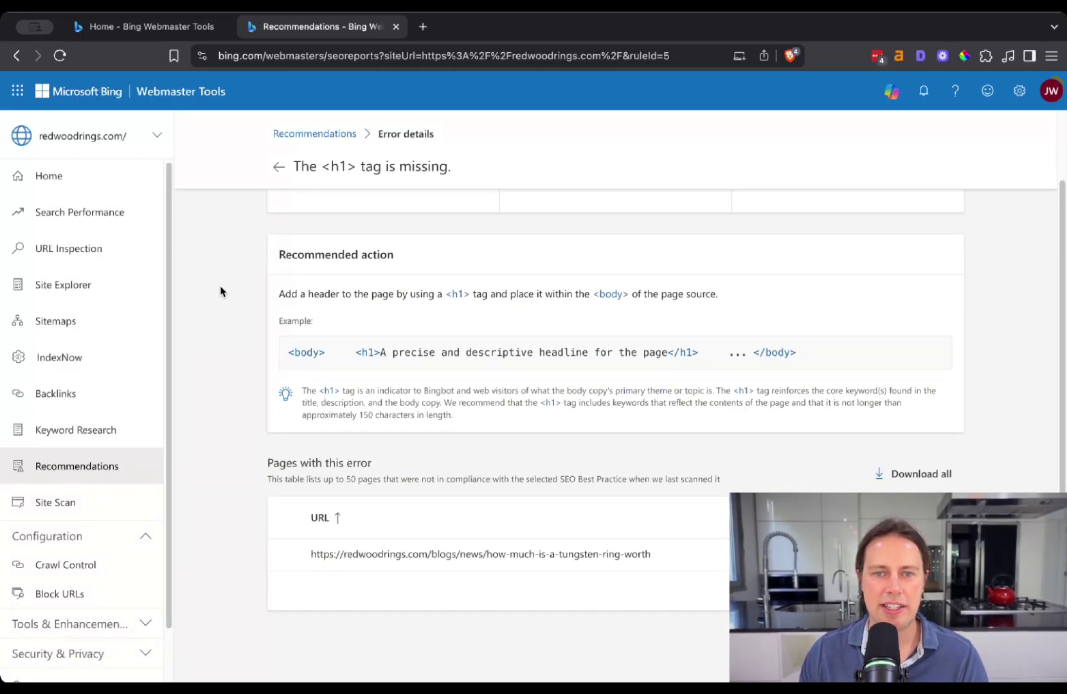
{"action": "scroll", "coordinate": [222, 290], "scroll_direction": "up", "scroll_amount": 2}
{"action": "scroll", "coordinate": [363, 474], "scroll_direction": "down", "scroll_amount": 2}
{"action": "scroll", "coordinate": [460, 350], "scroll_direction": "up", "scroll_amount": 2}
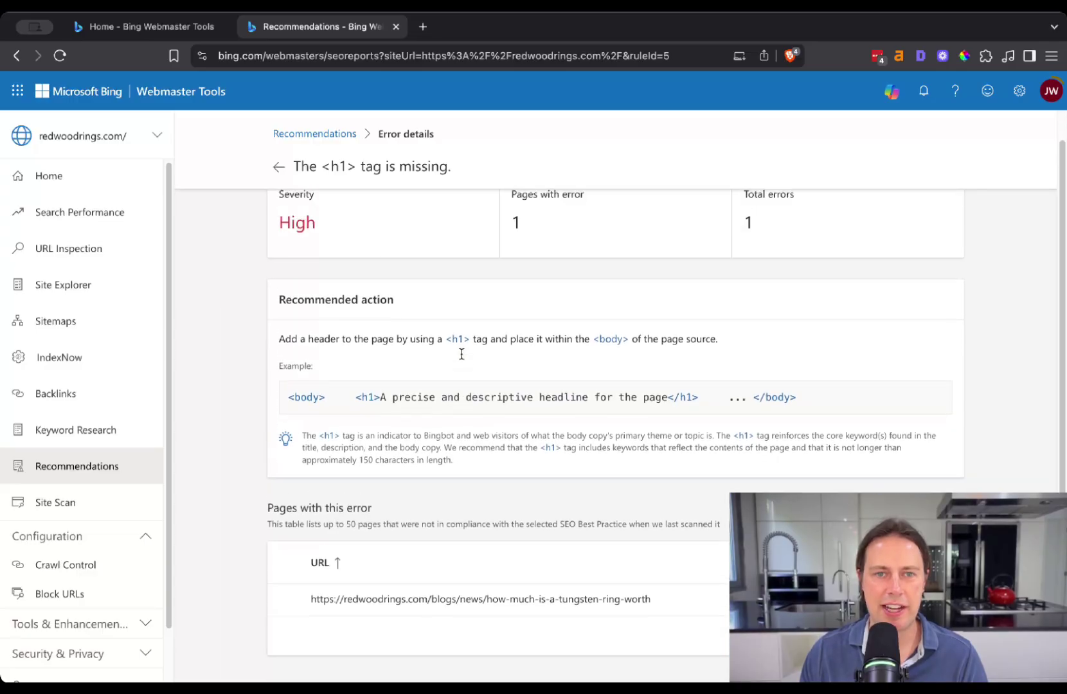
{"action": "scroll", "coordinate": [488, 443], "scroll_direction": "down", "scroll_amount": 2}
Step: Open the affected blog page how-much-is-a-tungsten-ring-worth and inspect the area above its intro text for a page title
{"action": "left_click", "coordinate": [530, 560]}
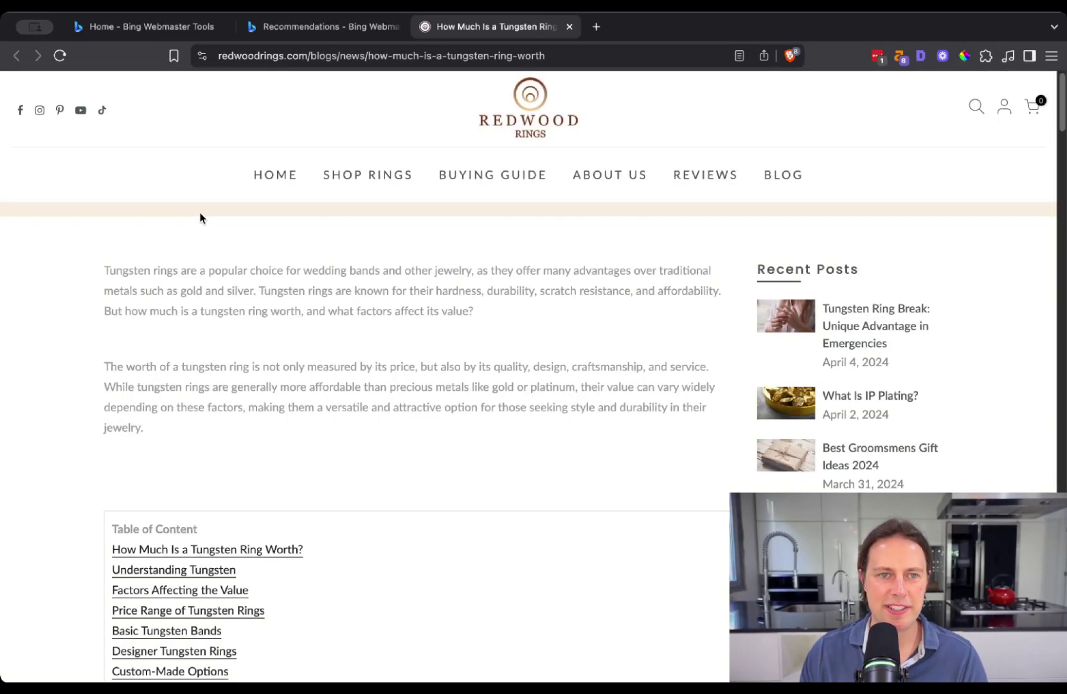
{"action": "left_click_drag", "start_coordinate": [199, 218], "coordinate": [552, 275]}
{"action": "left_click", "coordinate": [520, 286]}
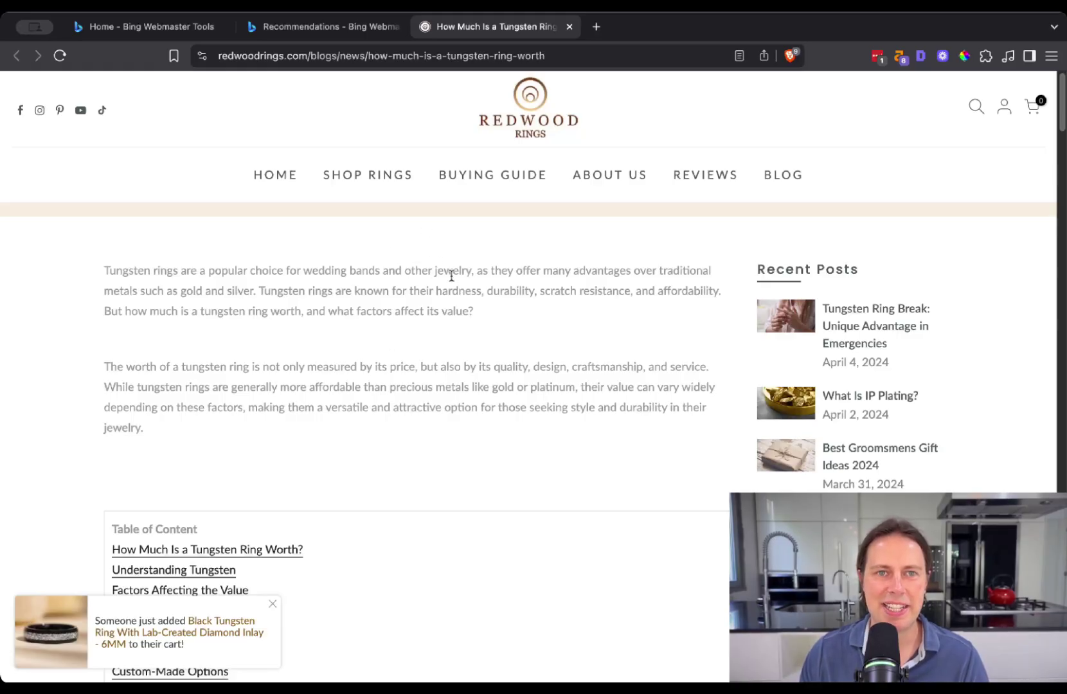
Step: Go back from the missing <h1> error details to the Recommendations overview and reopen the Search Performance report
{"action": "left_click", "coordinate": [324, 26]}
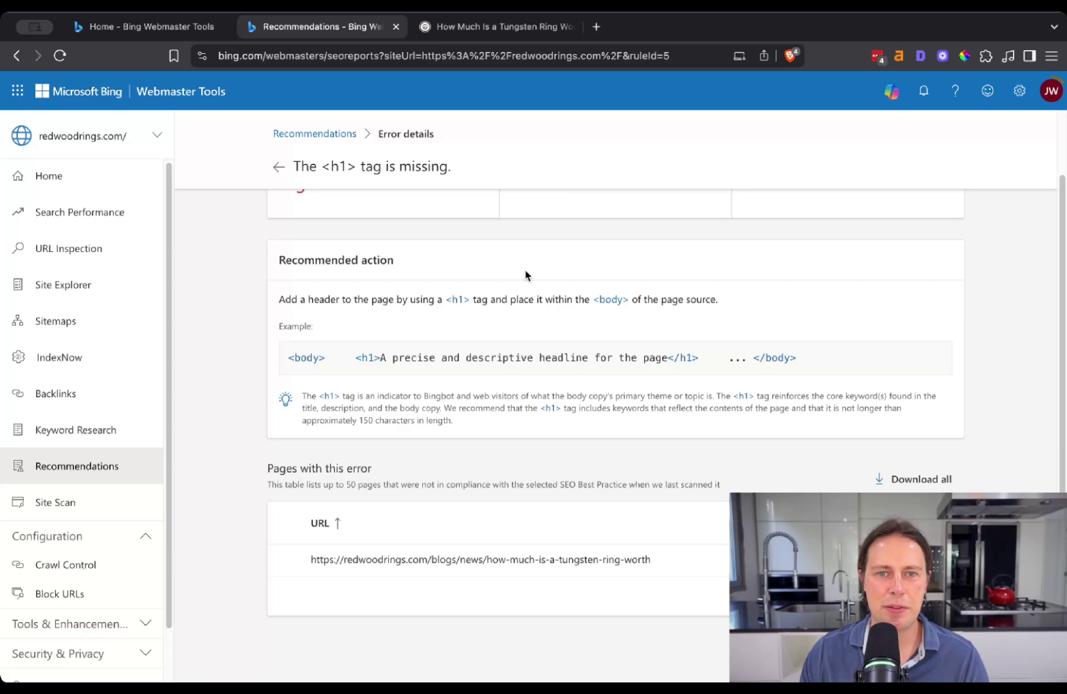
{"action": "scroll", "coordinate": [525, 275], "scroll_direction": "up", "scroll_amount": 2}
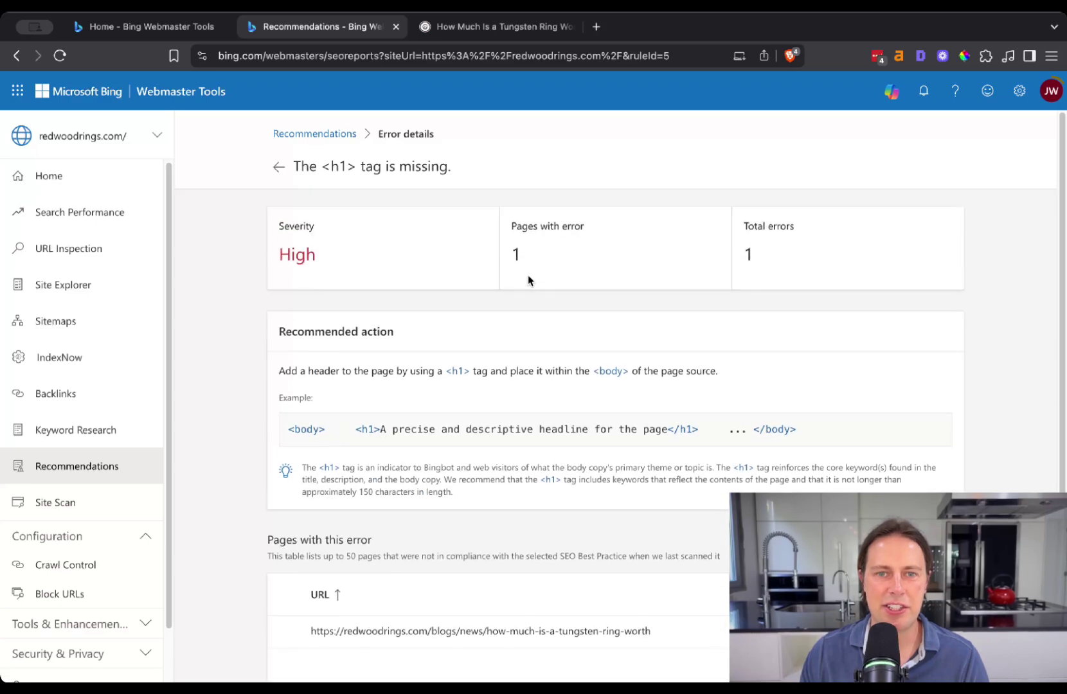
{"action": "left_click", "coordinate": [279, 167]}
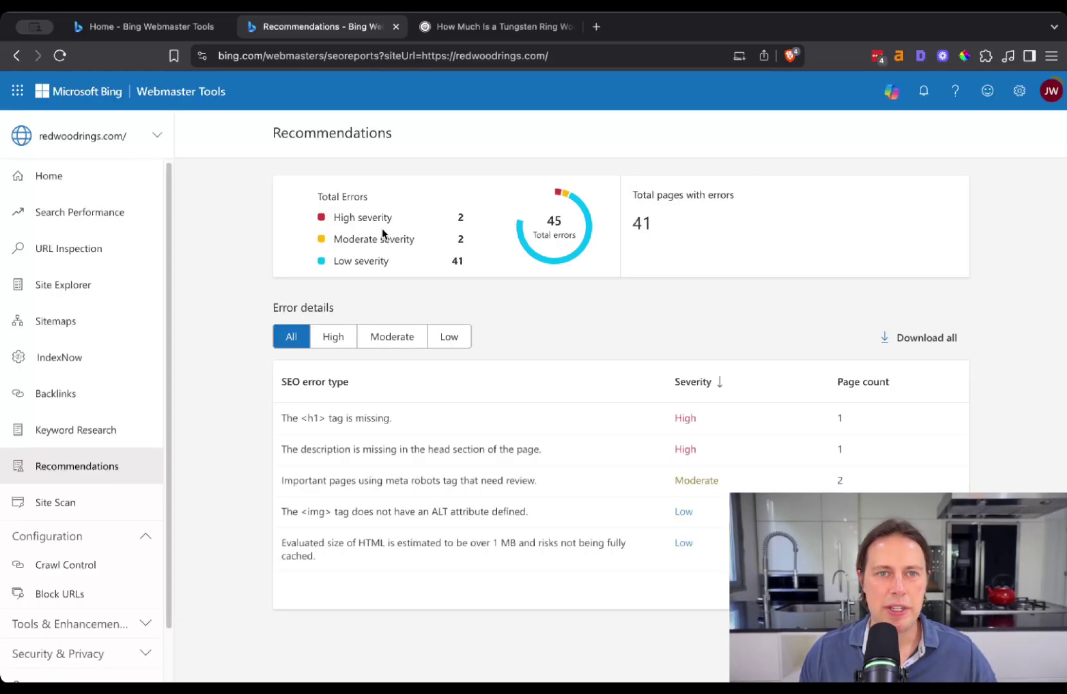
{"action": "left_click", "coordinate": [93, 213]}
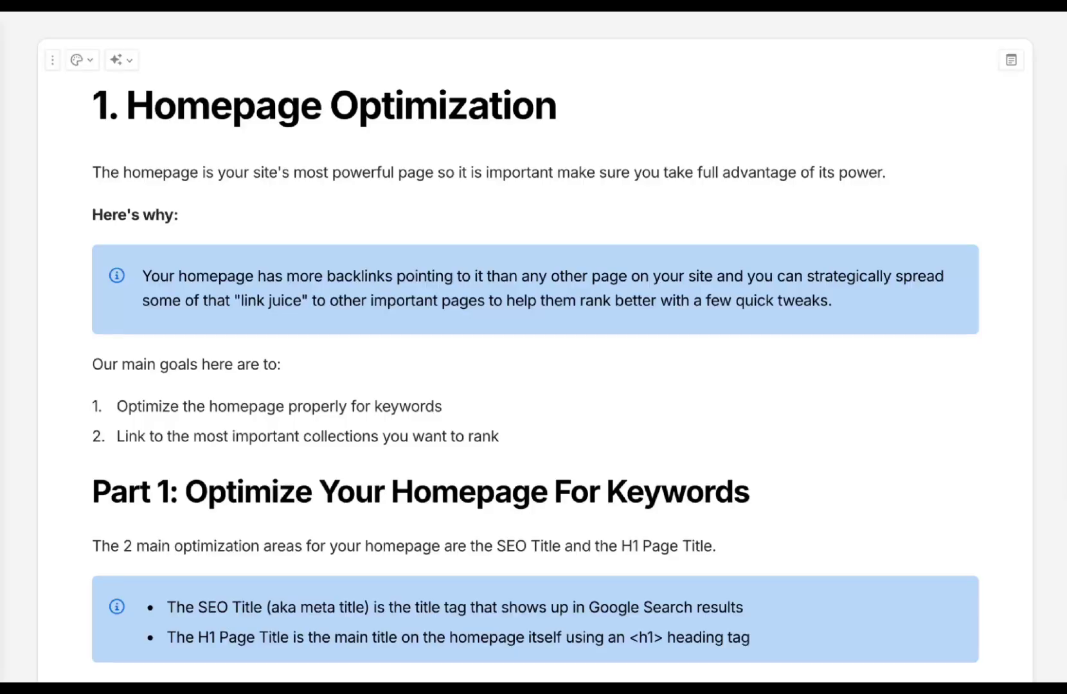
Step: Read through the Homepage Optimization and Sitewide SEO Titles Optimized sections of the SEO guide document
{"action": "scroll", "coordinate": [533, 347], "scroll_direction": "down", "scroll_amount": 15}
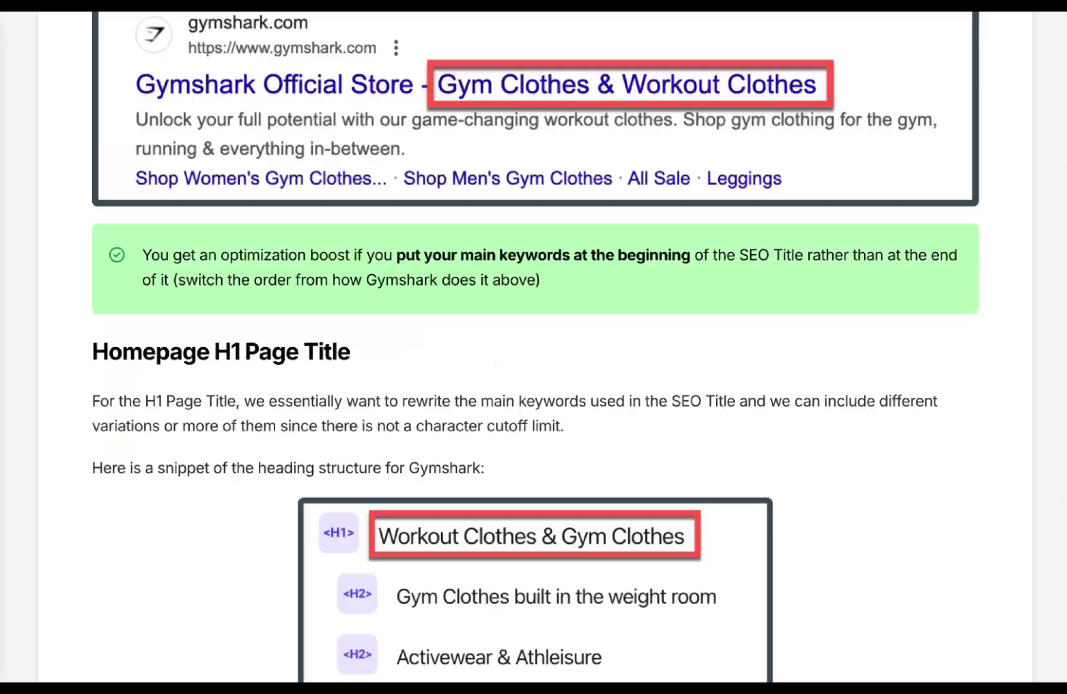
{"action": "scroll", "coordinate": [533, 347], "scroll_direction": "down", "scroll_amount": 20}
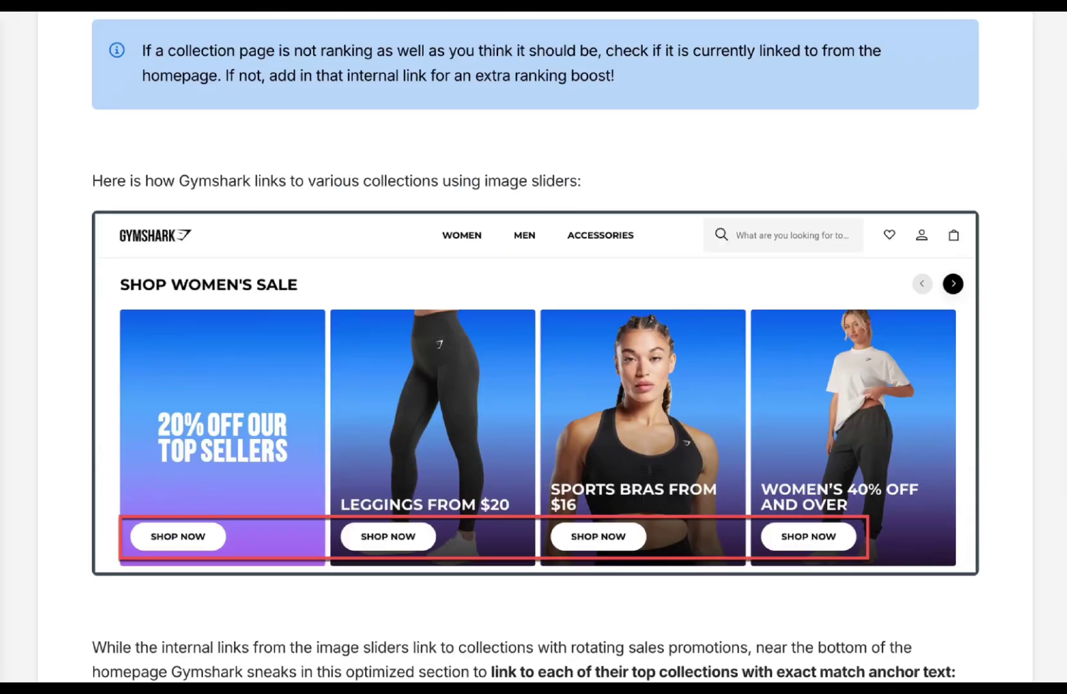
{"action": "scroll", "coordinate": [533, 347], "scroll_direction": "down", "scroll_amount": 20}
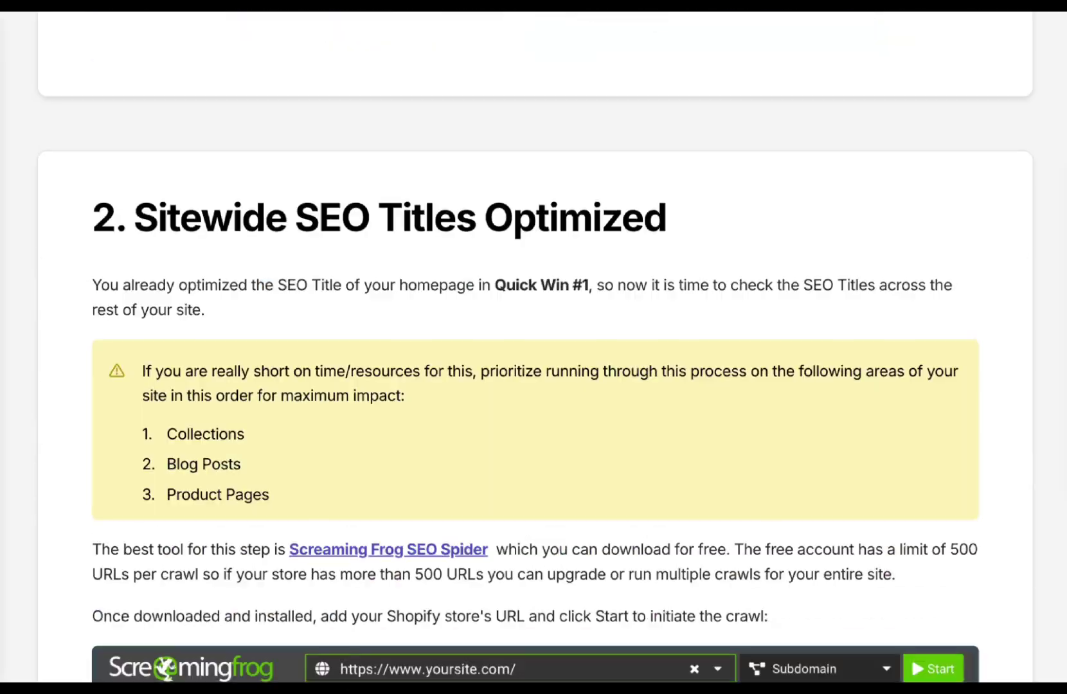
{"action": "scroll", "coordinate": [533, 347], "scroll_direction": "down", "scroll_amount": 20}
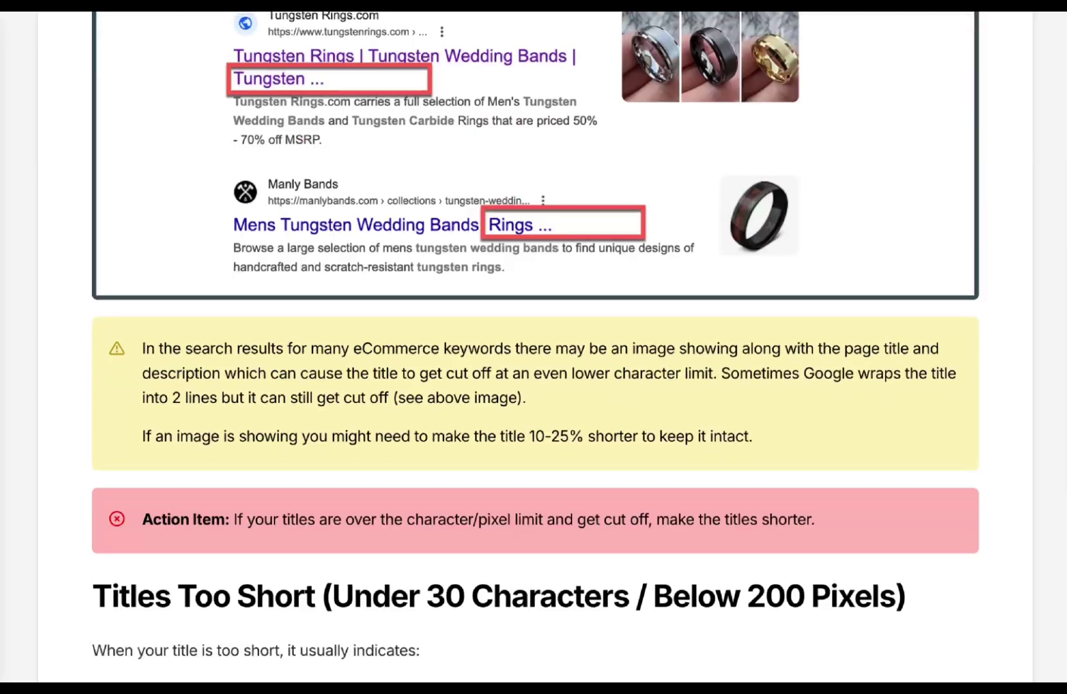
{"action": "scroll", "coordinate": [533, 347], "scroll_direction": "down", "scroll_amount": 15}
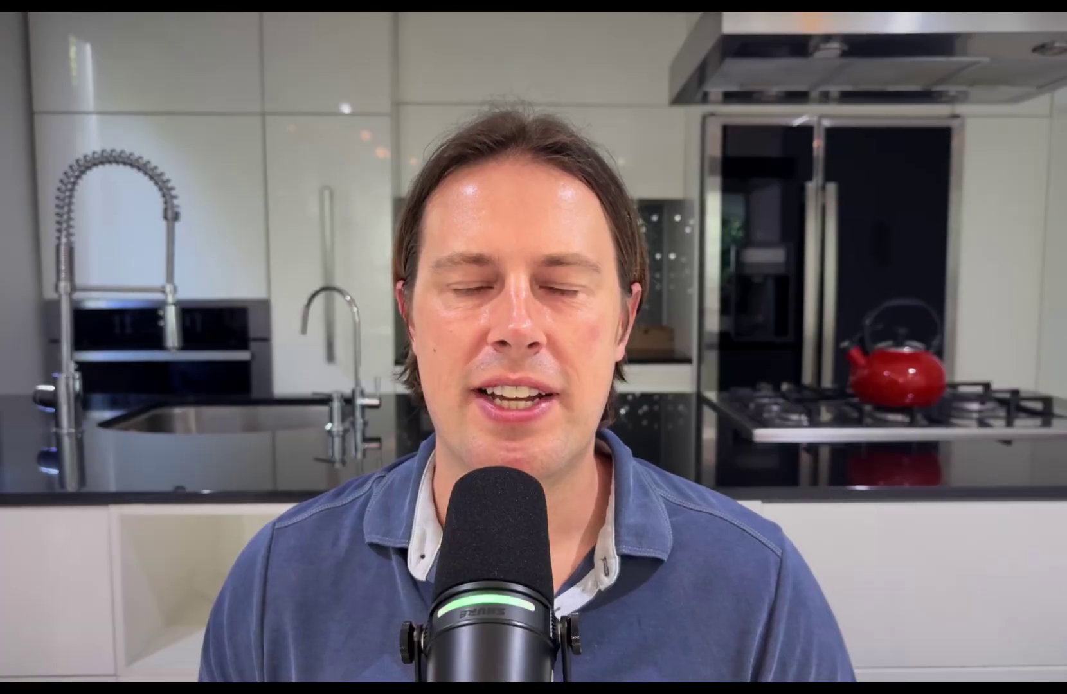